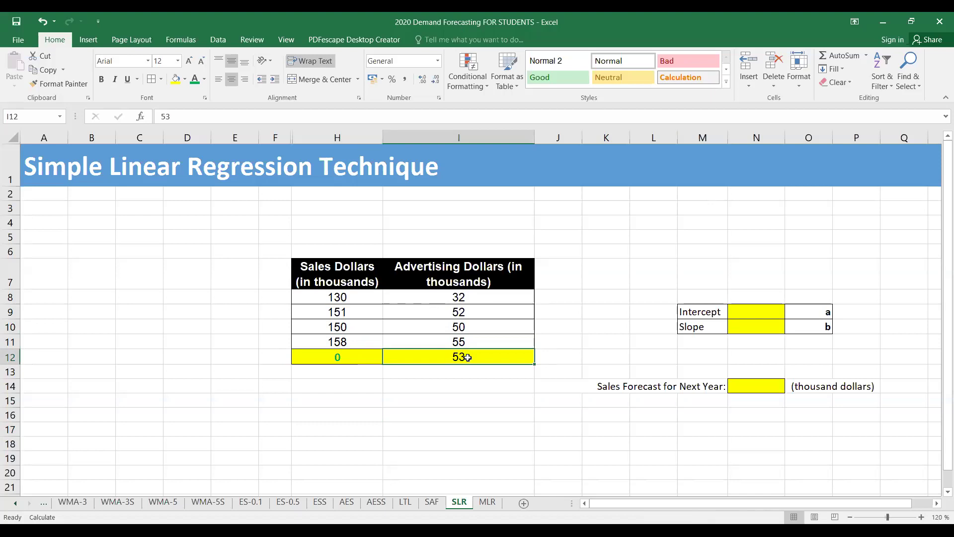
Calculate the intercept in N9 with INTERCEPT, using sales H8:H11 as known ys and advertising I8:I11 as known xs
left_click(342, 357)
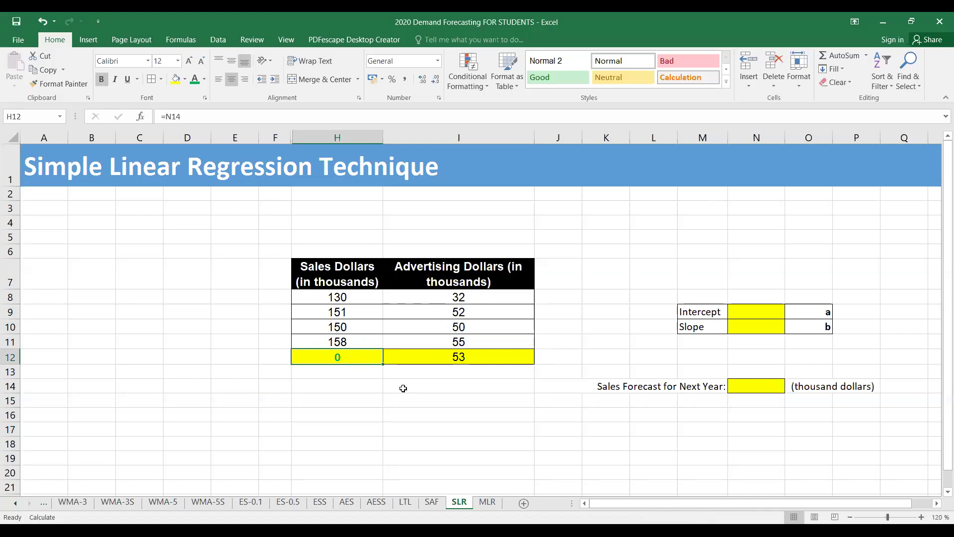
left_click(758, 312)
type("=")
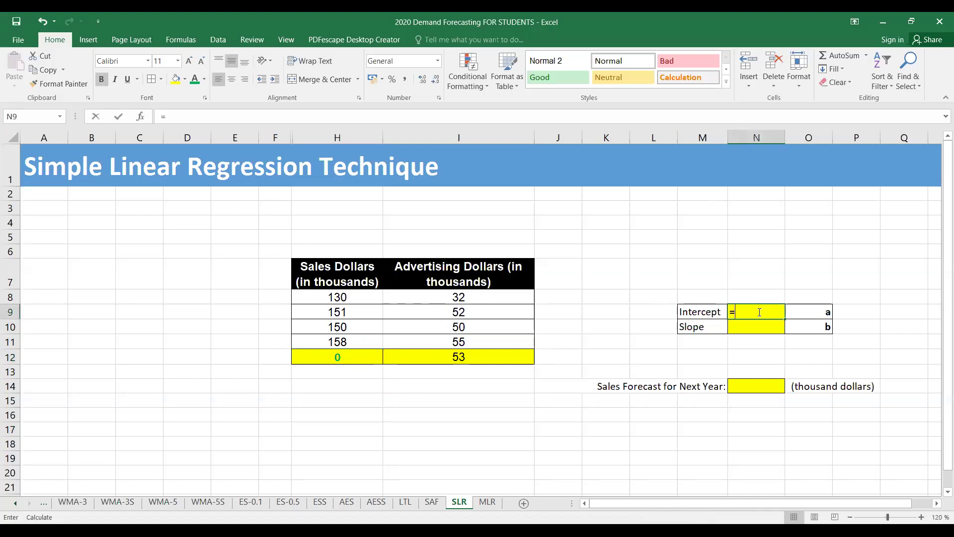
type("inter")
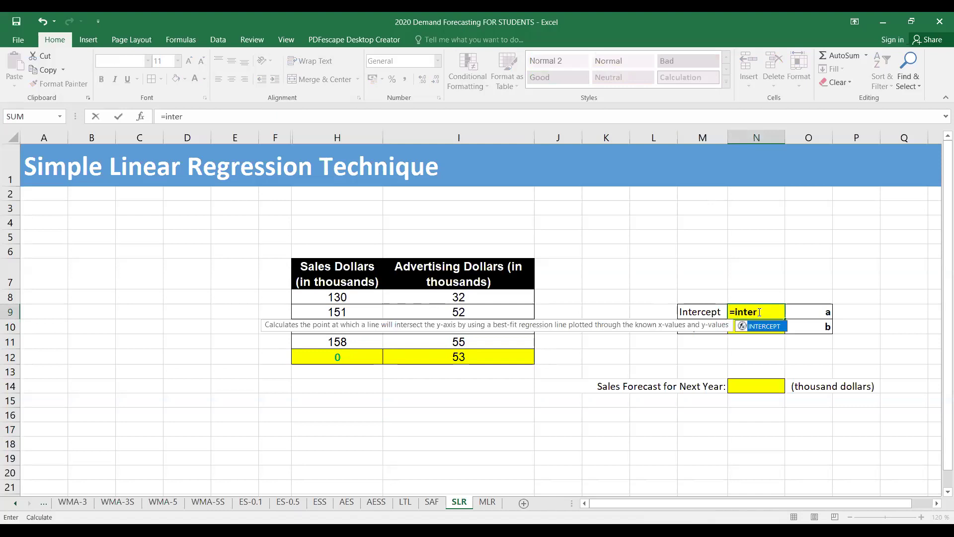
double_click(764, 327)
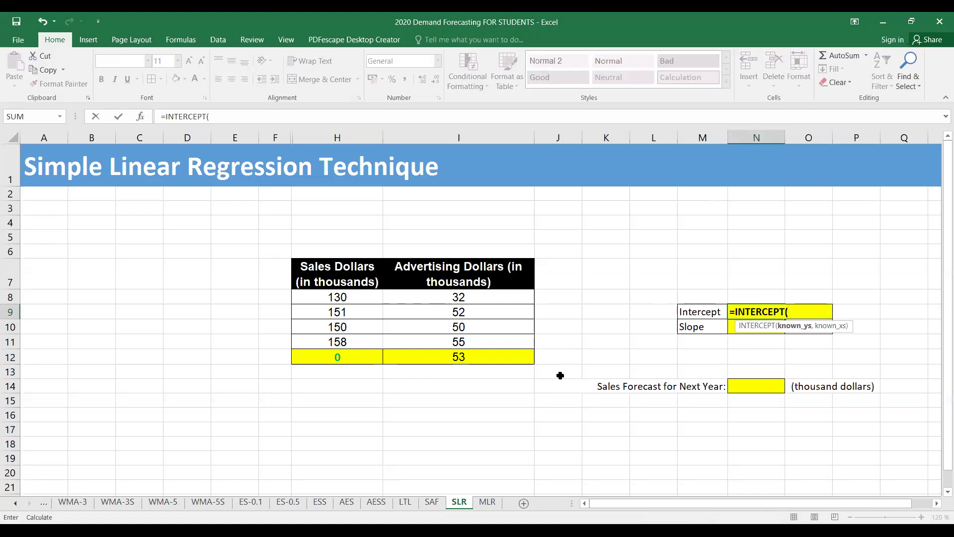
left_click(341, 300)
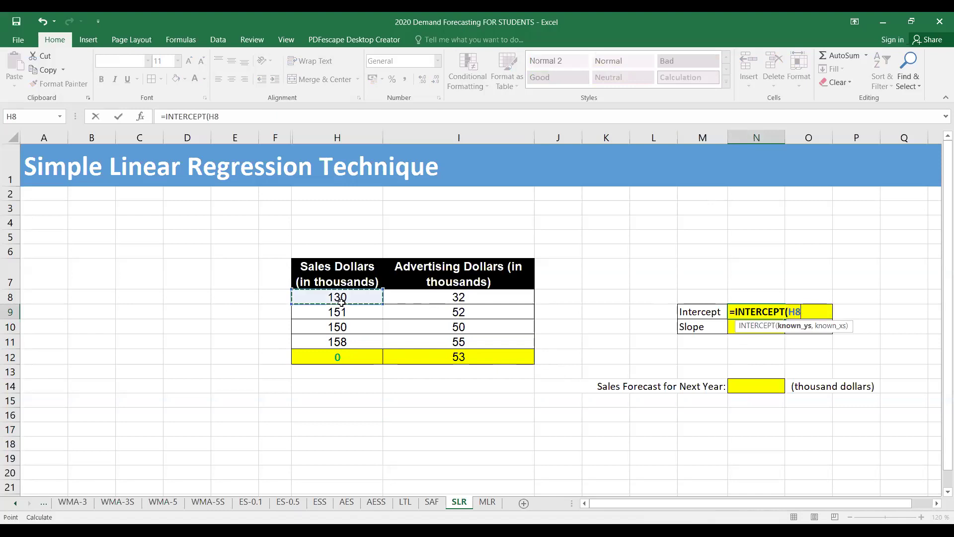
left_click_drag(341, 301, 339, 339)
type(",")
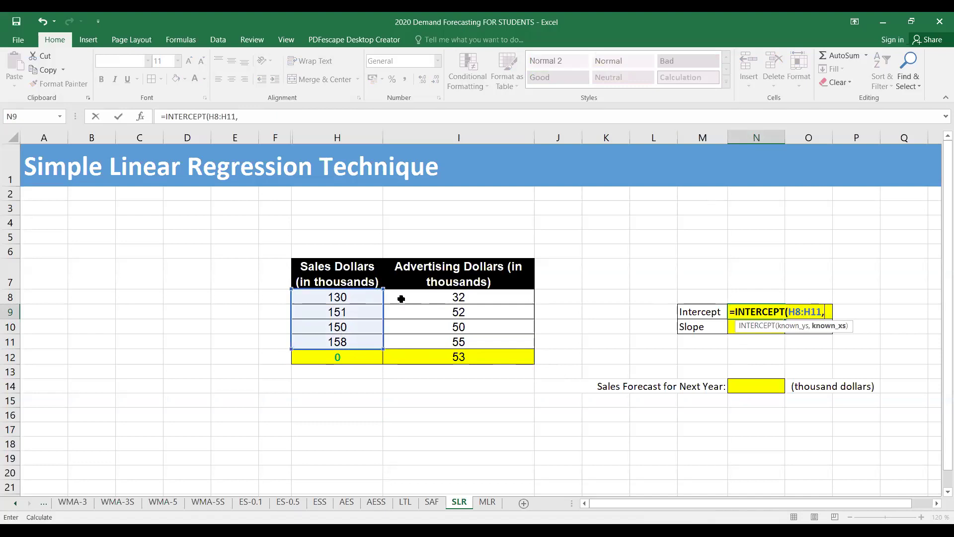
left_click(440, 295)
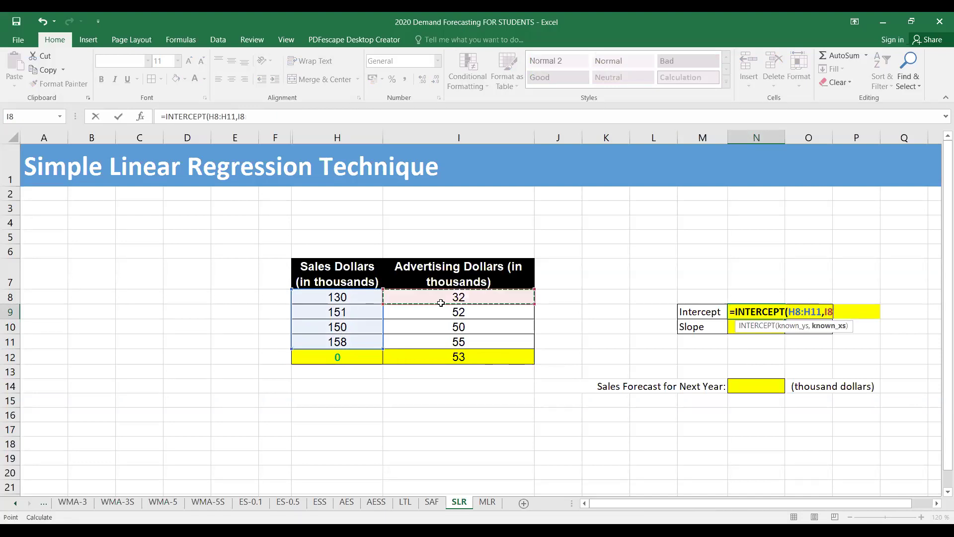
left_click_drag(441, 302, 442, 339)
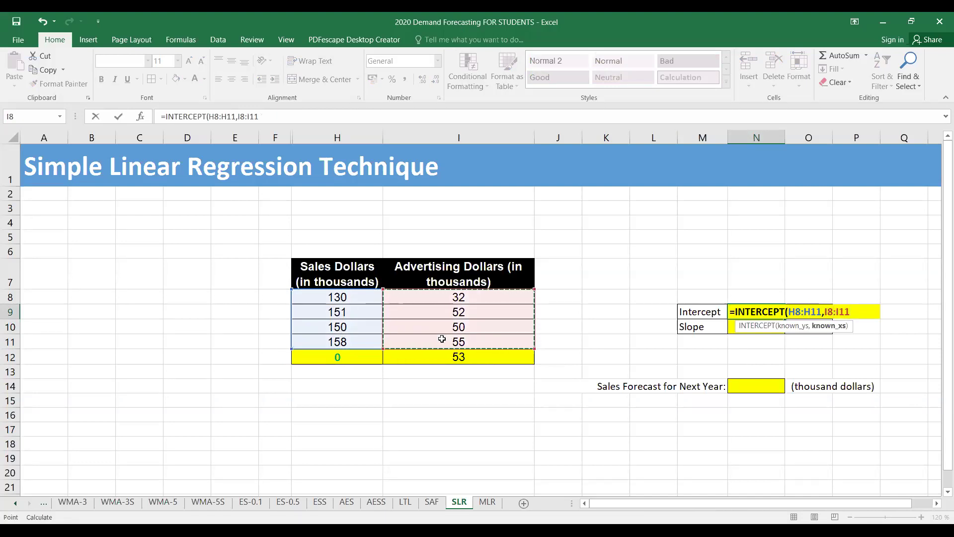
key("ctrl+Return")
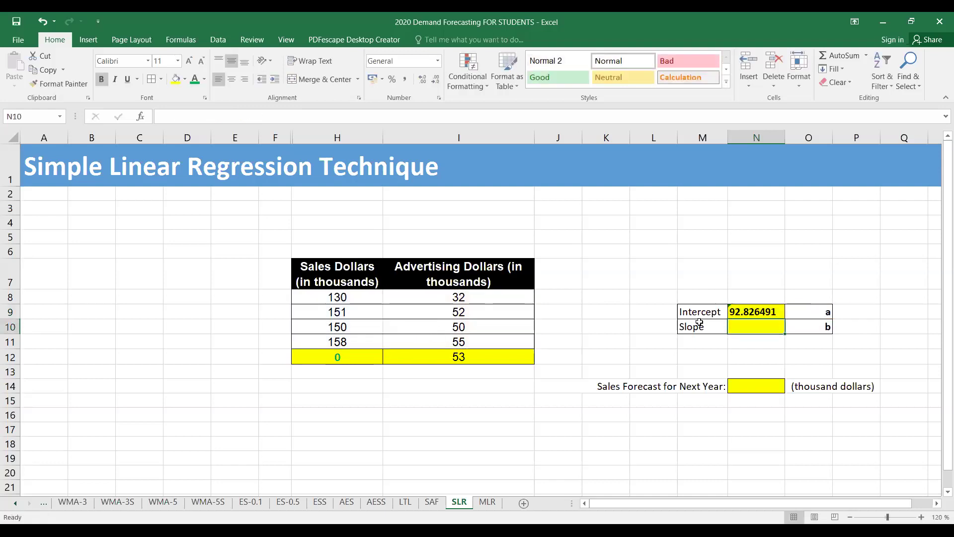
Calculate the slope in N10 with SLOPE, using sales H8:H11 as known ys and advertising I8:I11 as known xs
type("=")
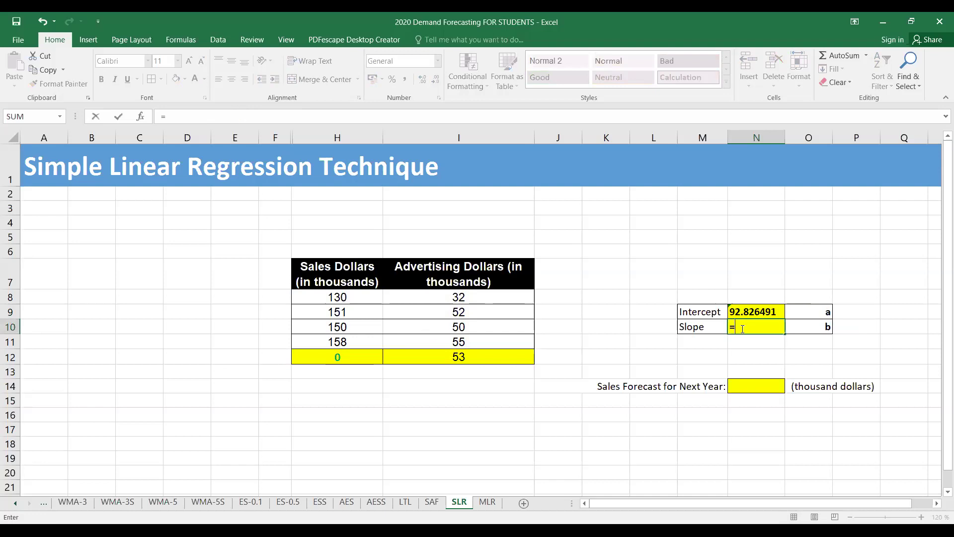
type("slope")
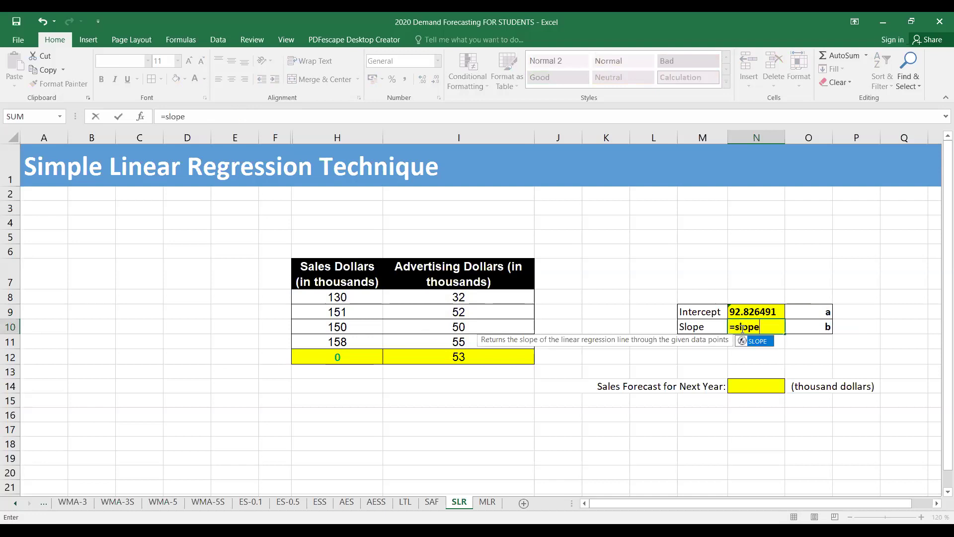
type("(")
left_click(319, 297)
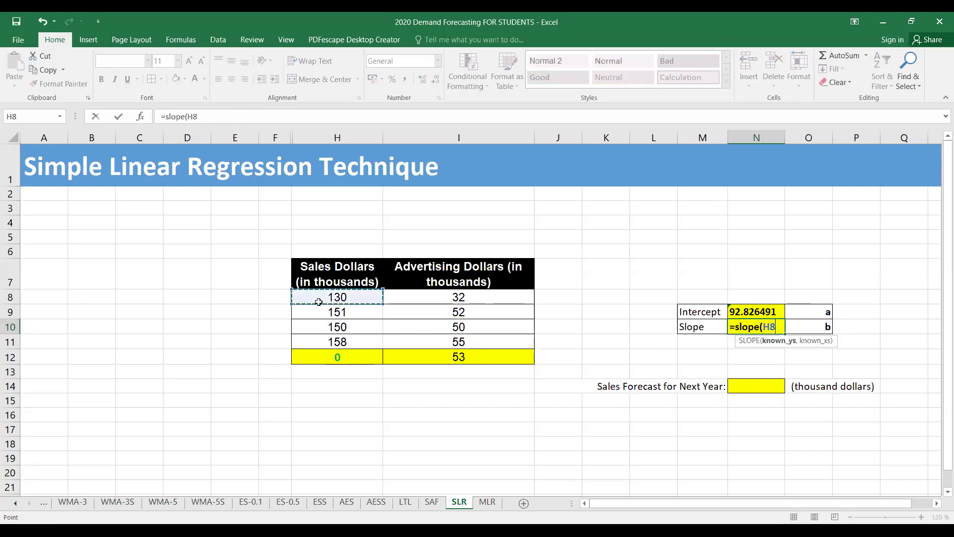
left_click_drag(319, 313, 328, 342)
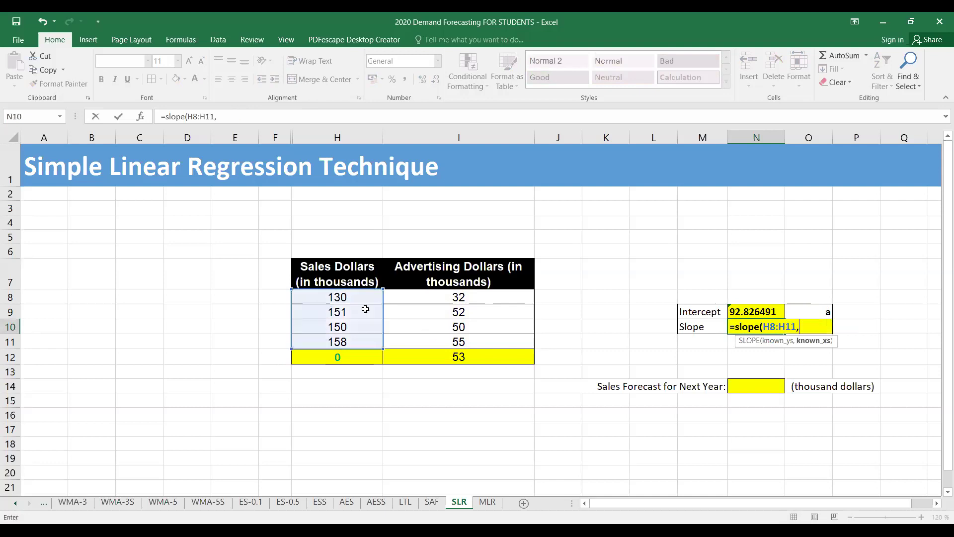
type(",")
left_click(430, 302)
left_click_drag(430, 301, 432, 334)
type(")")
key("Return")
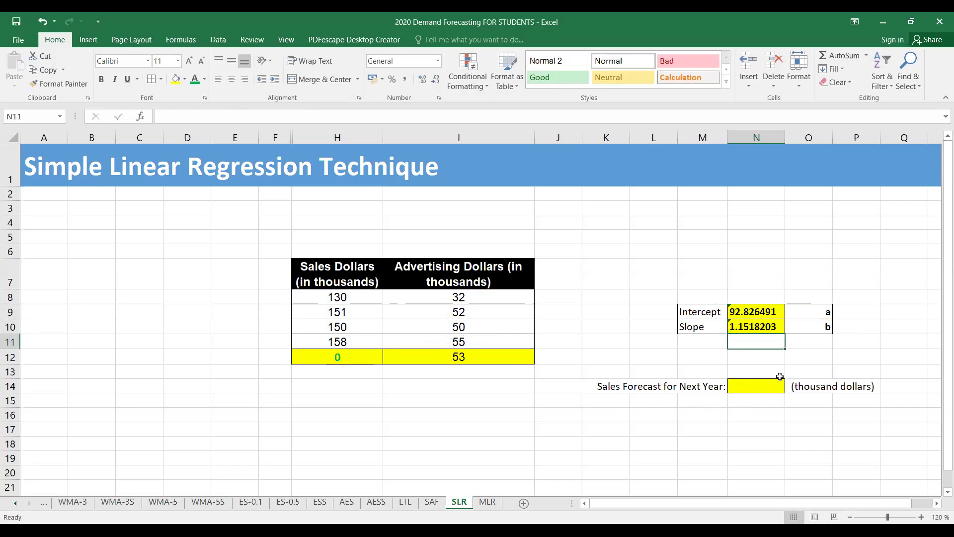
Compute next year's sales forecast in N14 with the formula =N9+N10*I12
left_click(761, 386)
type("=")
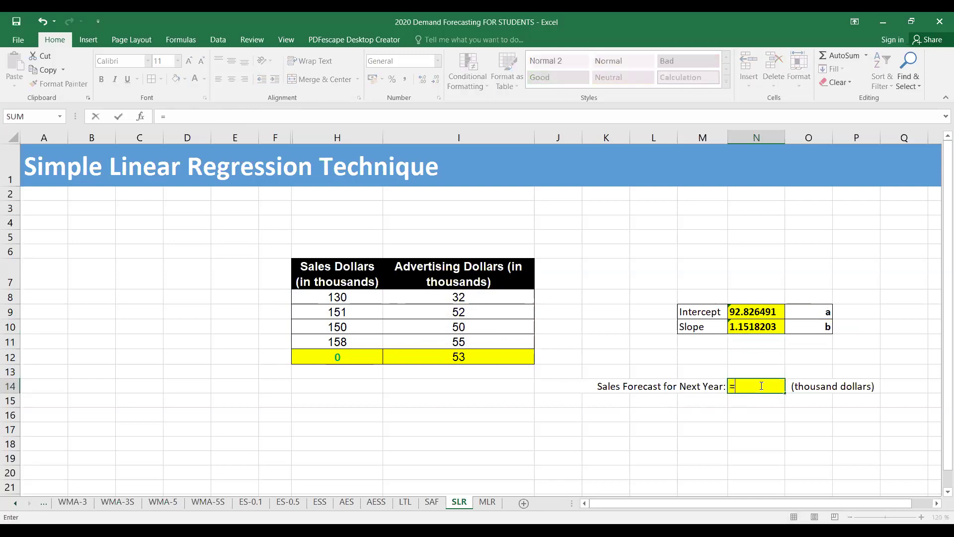
left_click(769, 311)
type("+")
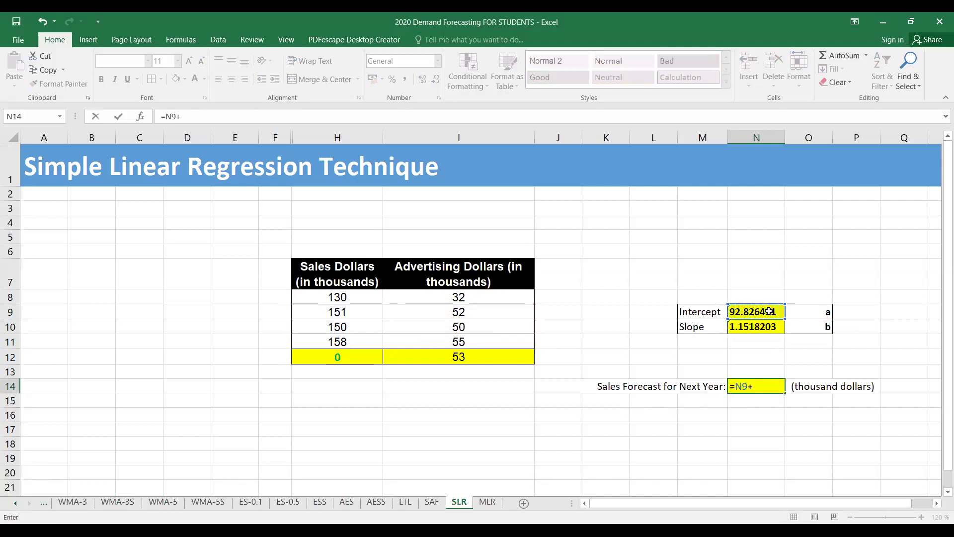
left_click(763, 327)
type("*")
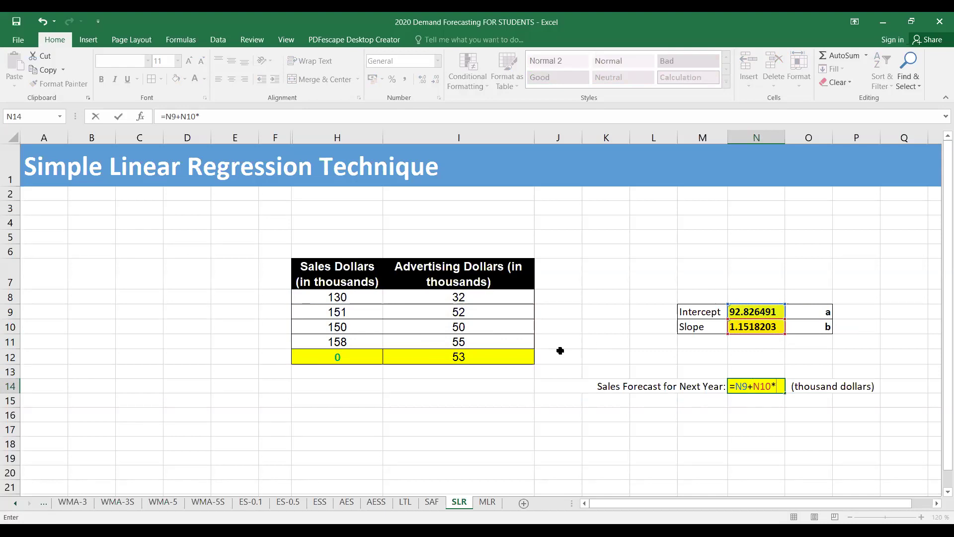
left_click(494, 356)
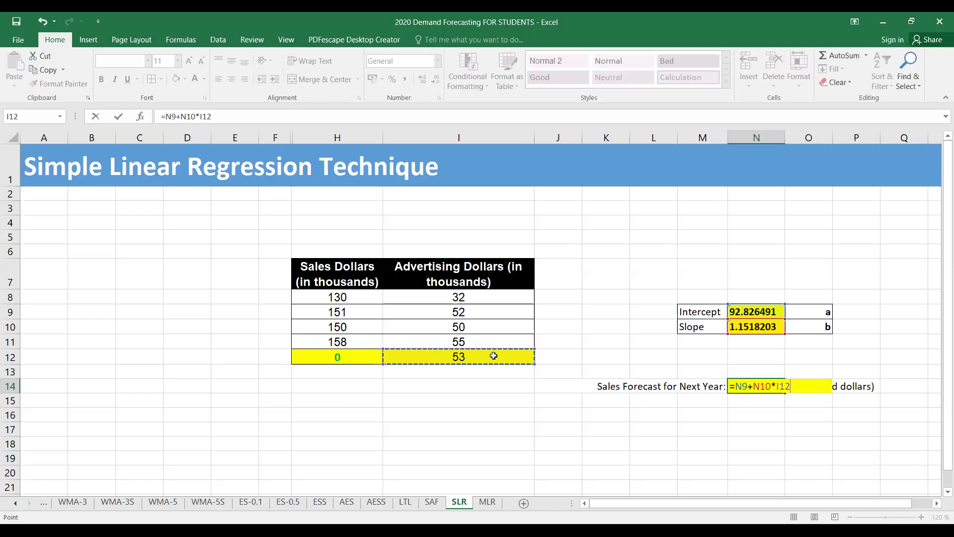
key("Return")
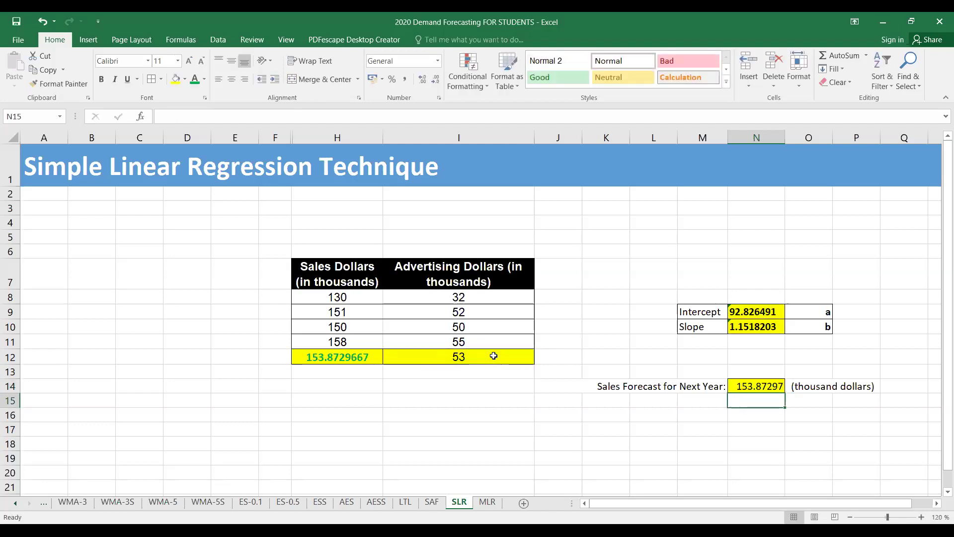
Format the sales forecast in N14 to show no decimals and centre it horizontally
left_click(752, 386)
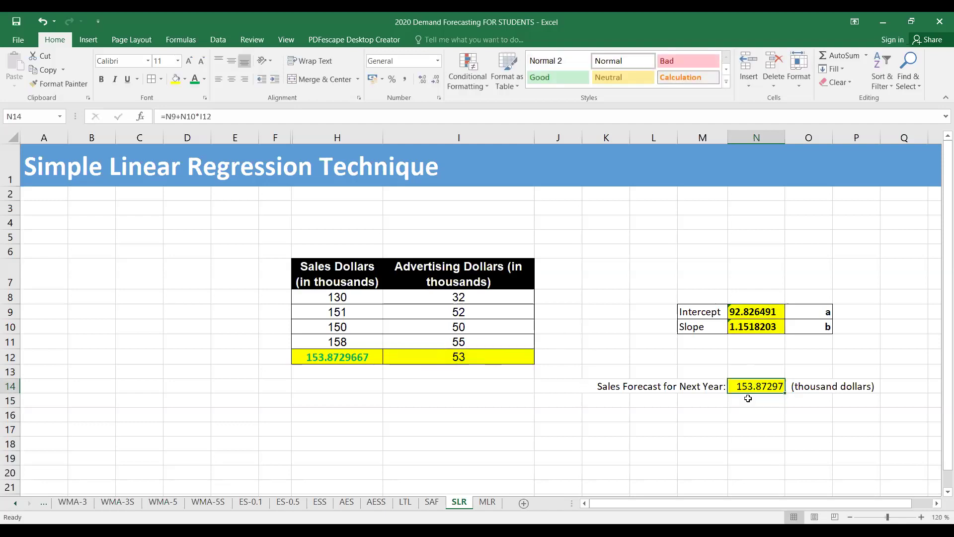
left_click(433, 81)
left_click(434, 81)
left_click(434, 81)
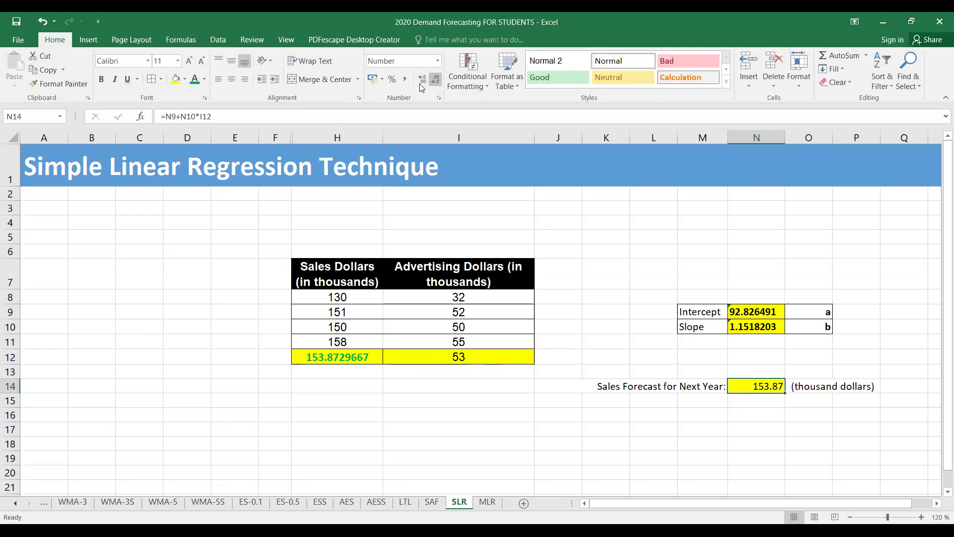
left_click(433, 81)
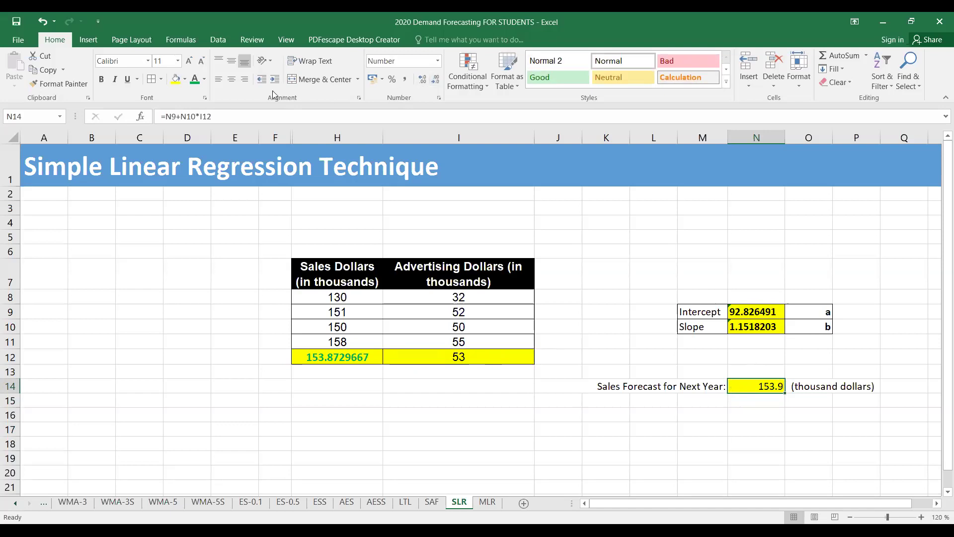
left_click(232, 79)
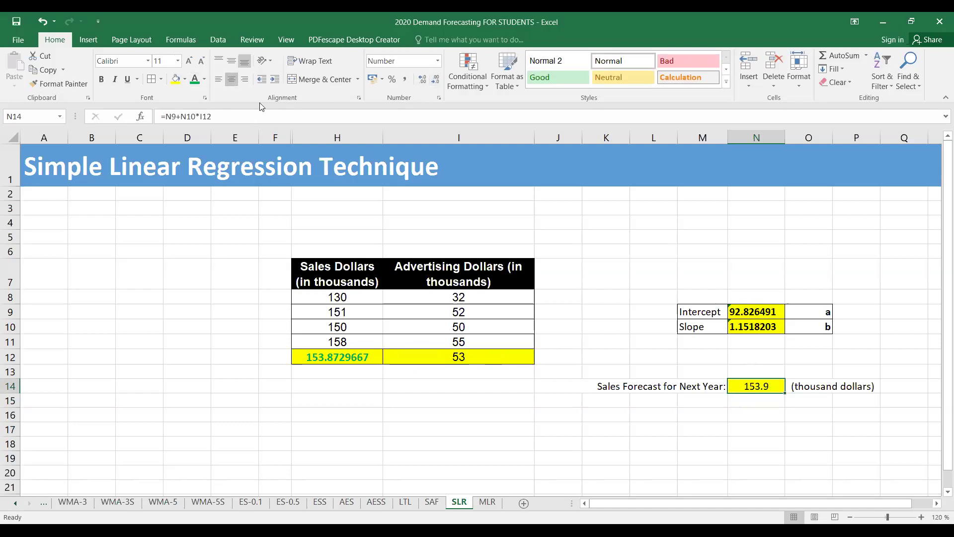
left_click(433, 80)
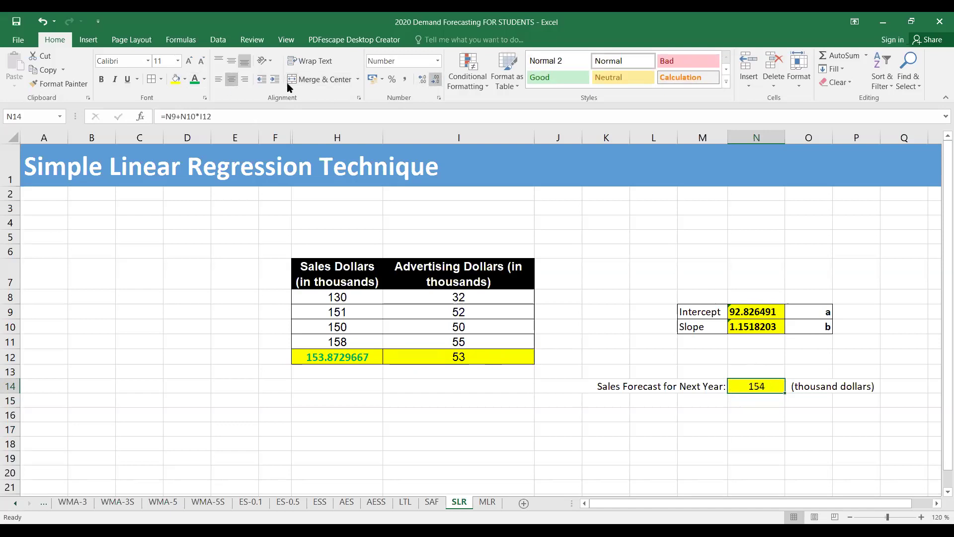
Link the highlighted sales cell H12 to the forecast with the formula =N14
left_click(531, 403)
left_click(750, 386)
left_click(350, 357)
type("=")
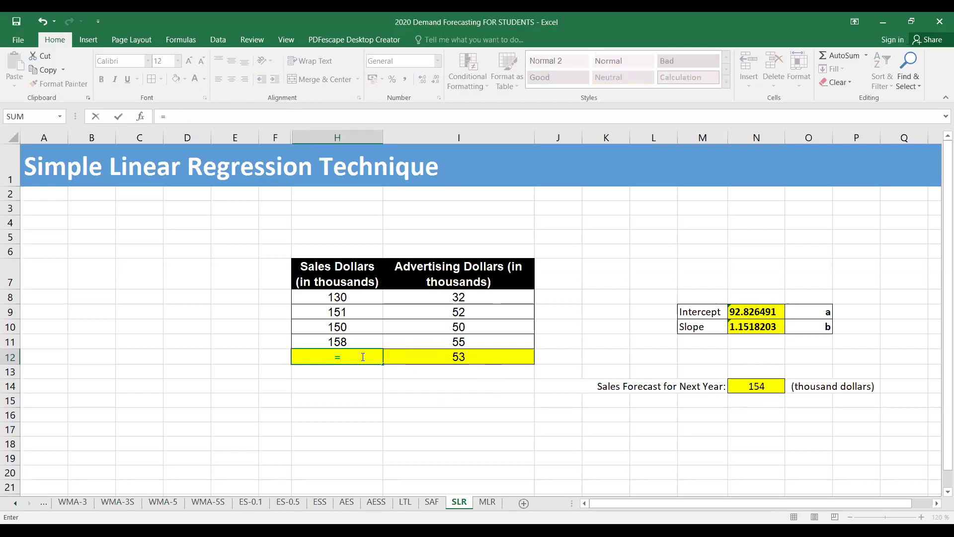
left_click(742, 386)
key("Return")
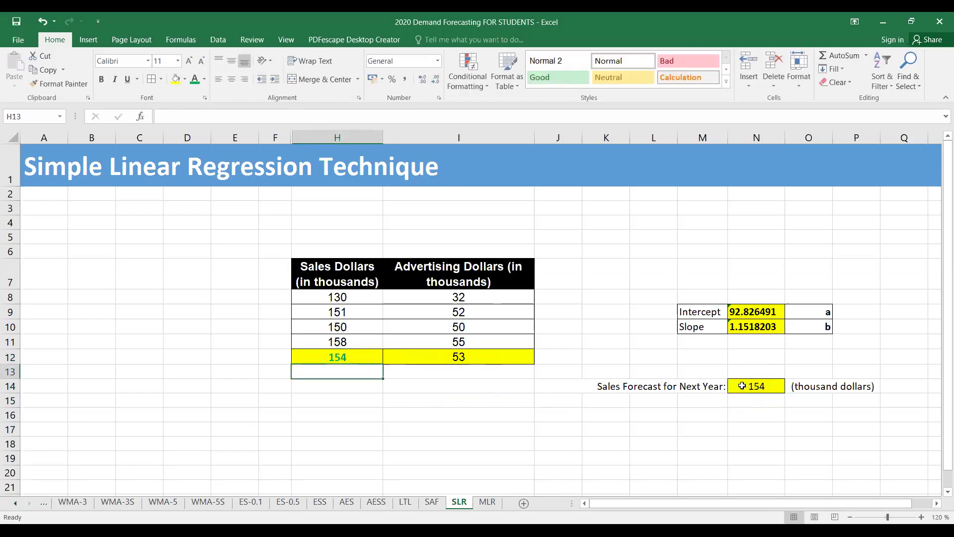
Clear the sales forecast formula from cell N14
scroll(721, 387, "down", 1)
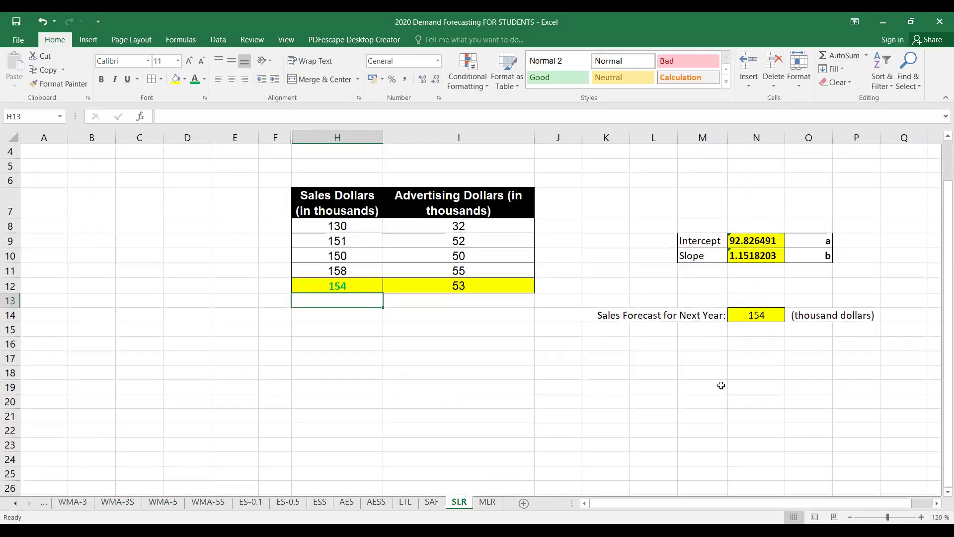
scroll(721, 386, "up", 1)
scroll(721, 385, "down", 1)
left_click(760, 316)
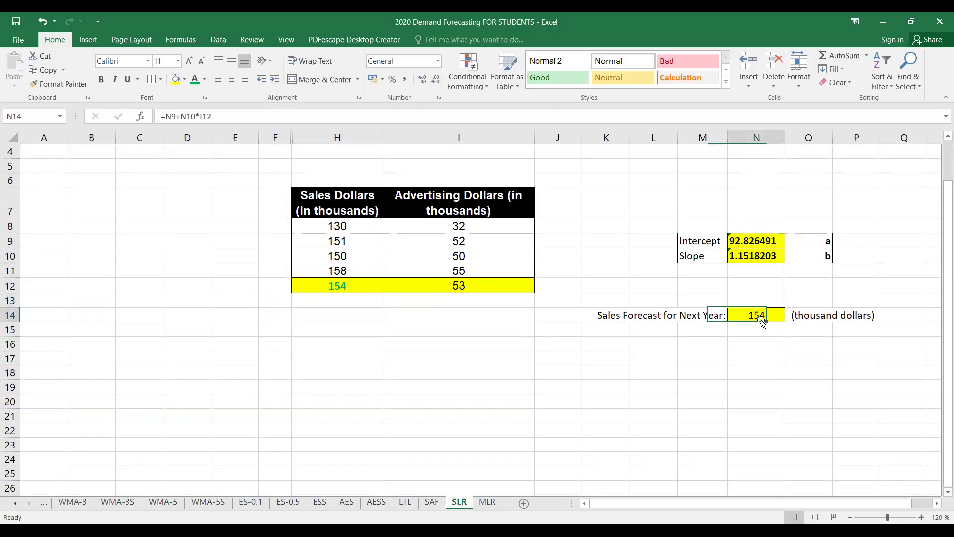
key("Delete")
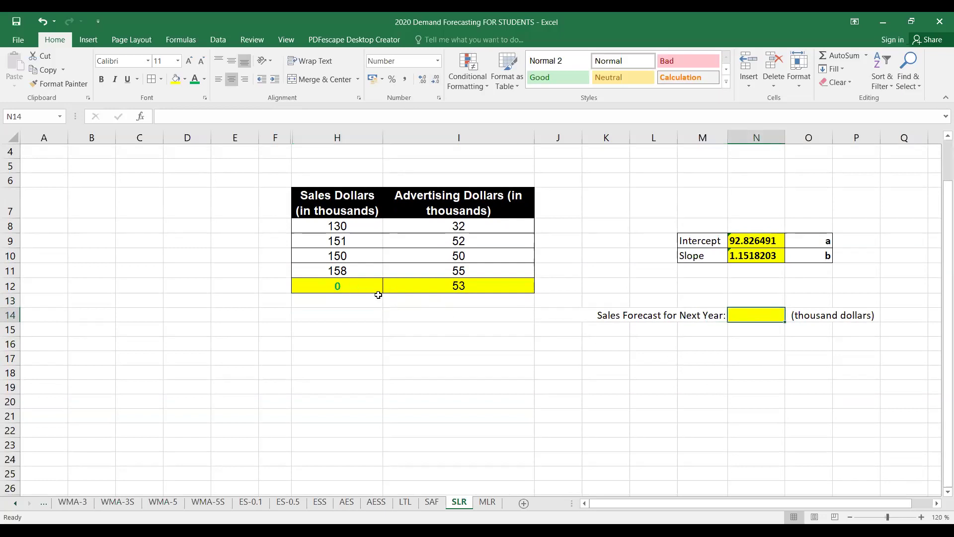
Open the Regression tool from Data Analysis and clear its preset input Y, input X and output ranges
left_click(208, 39)
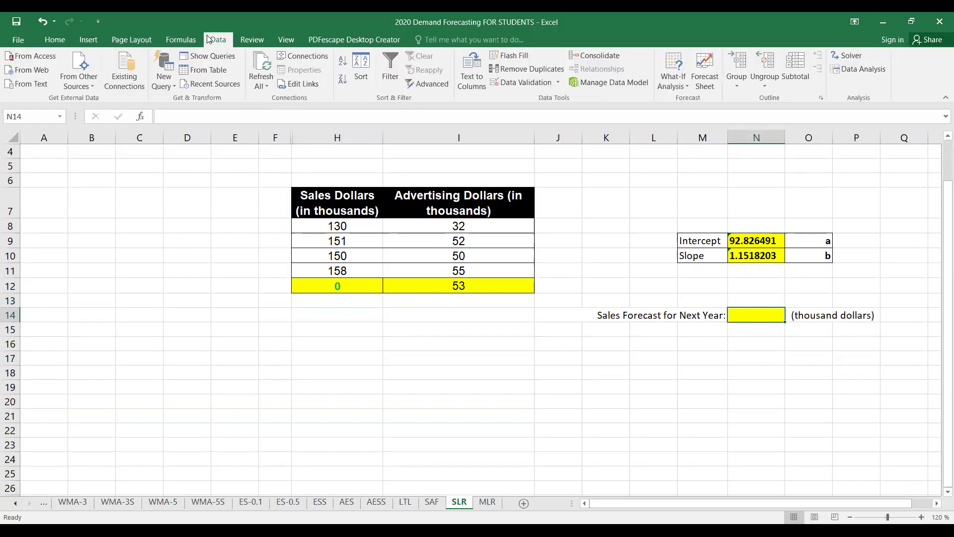
left_click(863, 70)
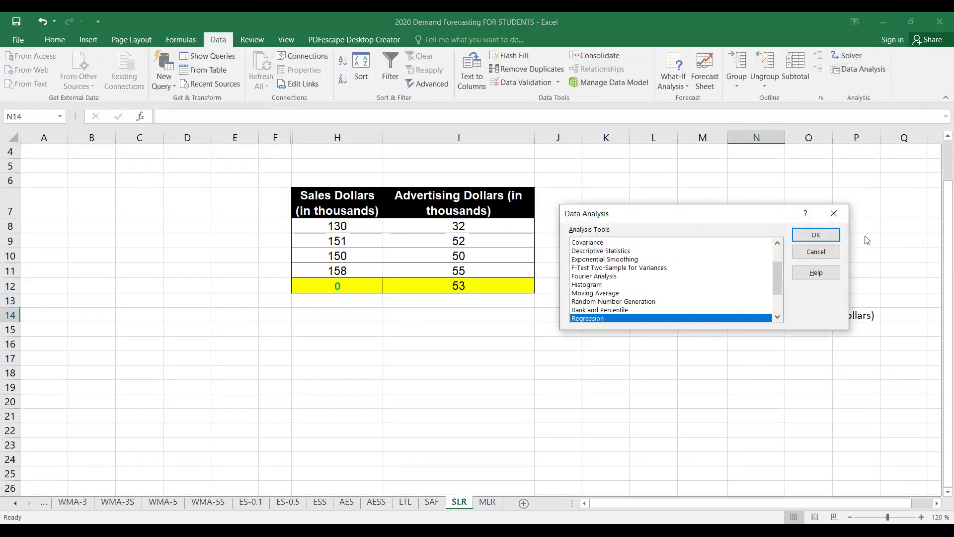
left_click(816, 234)
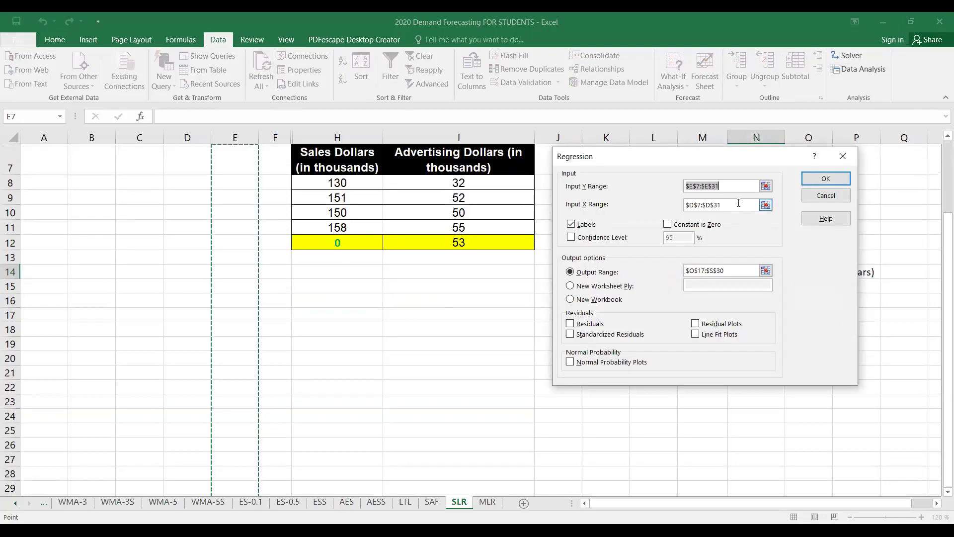
key("BackSpace")
left_click(730, 204)
key("BackSpace")
key("BackSpace")
key("BackSpace")
key("BackSpace")
key("BackSpace")
key("BackSpace")
key("BackSpace")
key("BackSpace")
key("BackSpace")
key("BackSpace")
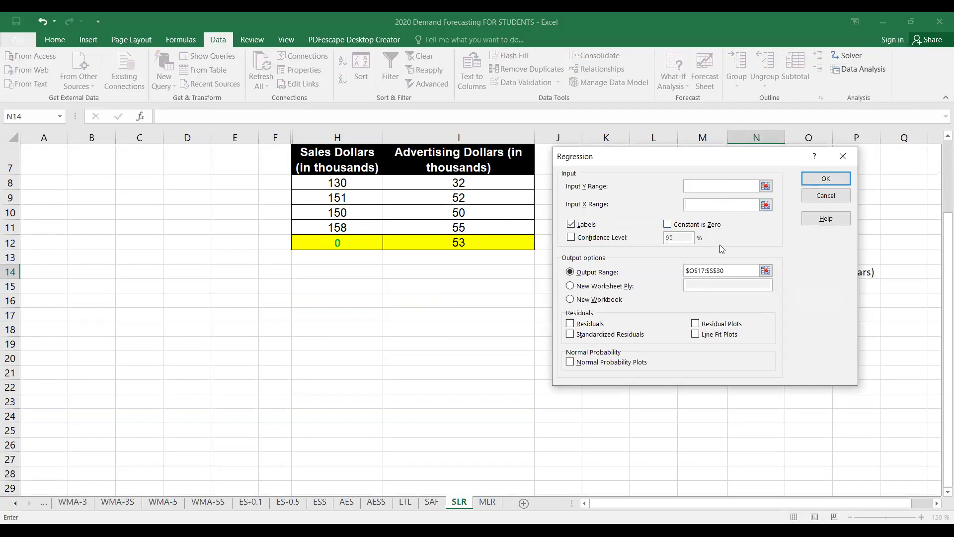
double_click(727, 271)
key("BackSpace")
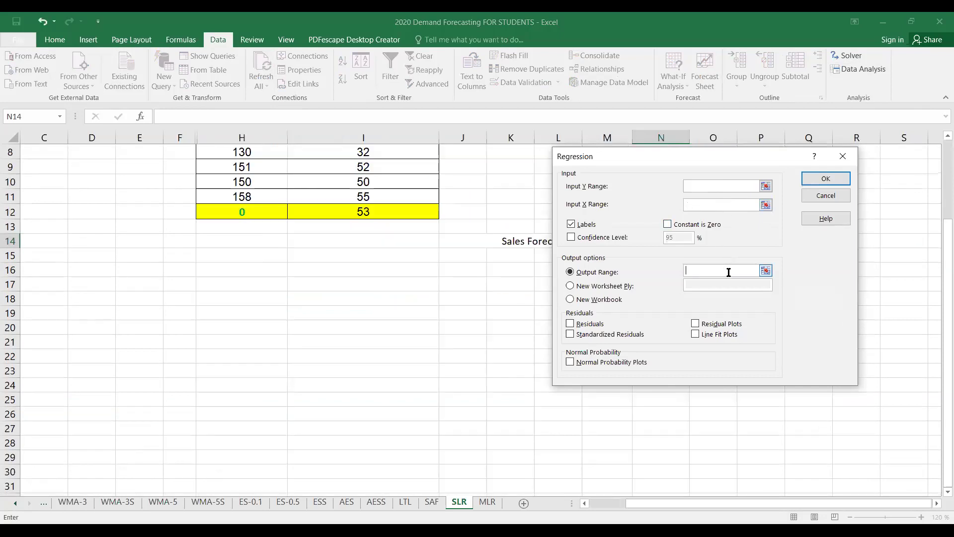
Set the regression's Input Y Range to the sales column with its header, $H$7:$H$11
left_click(771, 187)
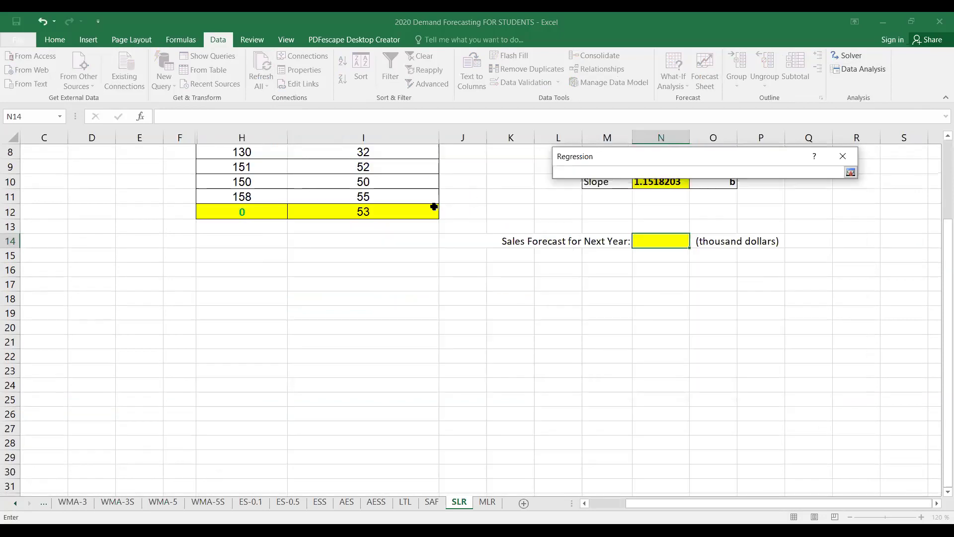
scroll(434, 207, "up", 1)
left_click(249, 182)
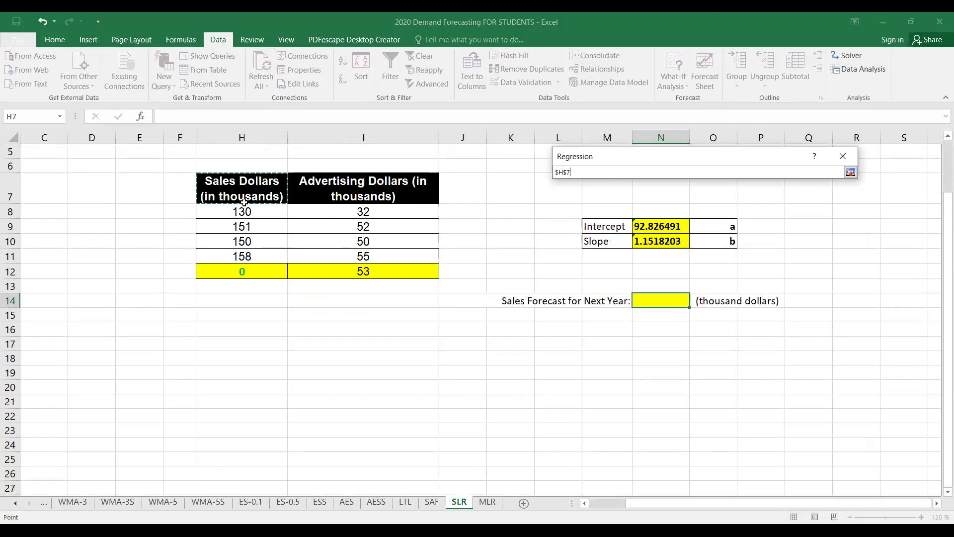
left_click_drag(244, 201, 244, 258)
key("Return")
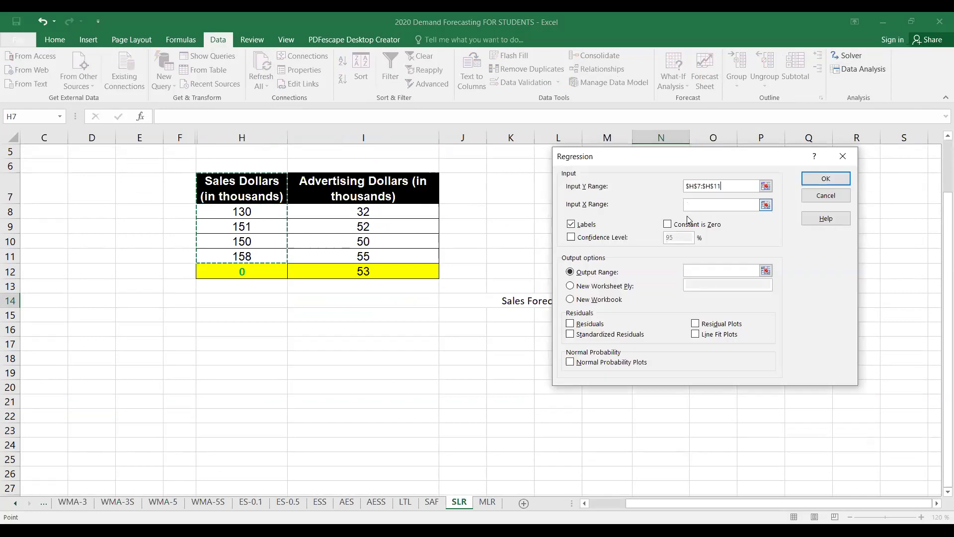
Set the regression's Input X Range to the advertising column with its header, $I$7:$I$11
left_click(766, 205)
left_click(372, 202)
left_click_drag(372, 203, 442, 254)
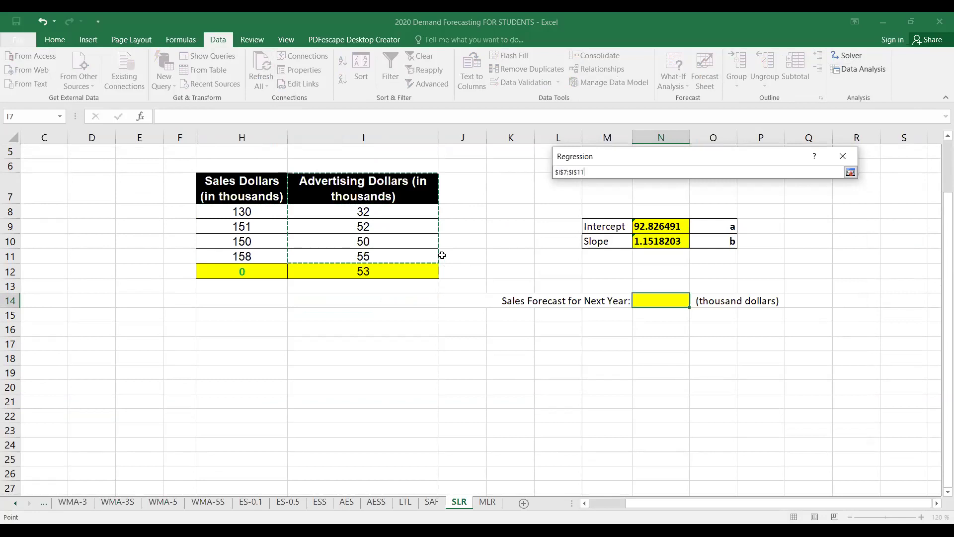
key("Return")
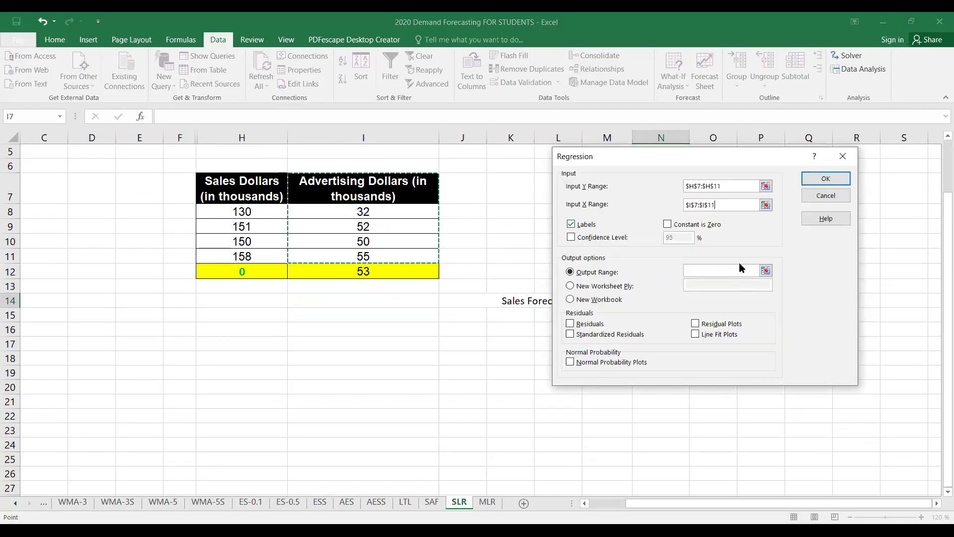
Set the output range to $H$18:$J$25 below the data table and run the regression
left_click(765, 271)
left_click(219, 358)
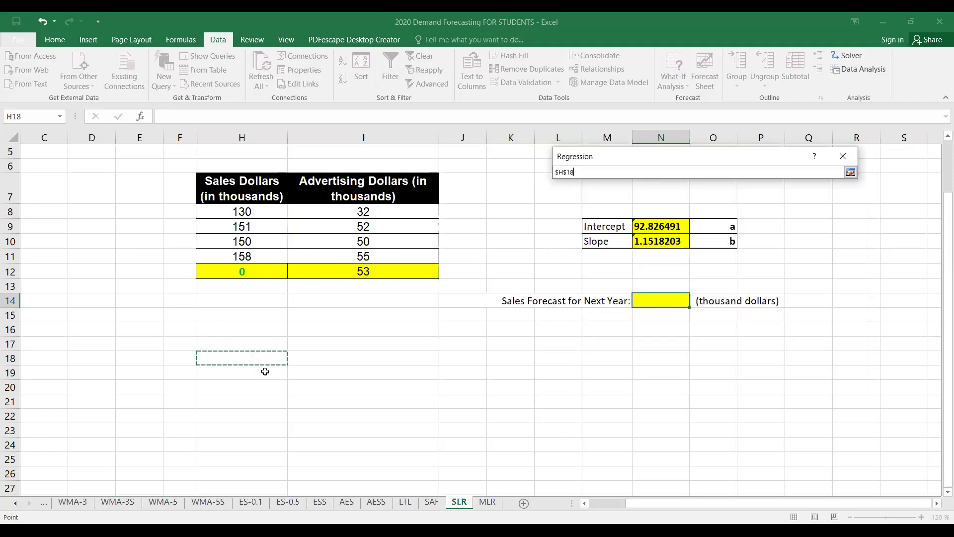
left_click(475, 458, "shift")
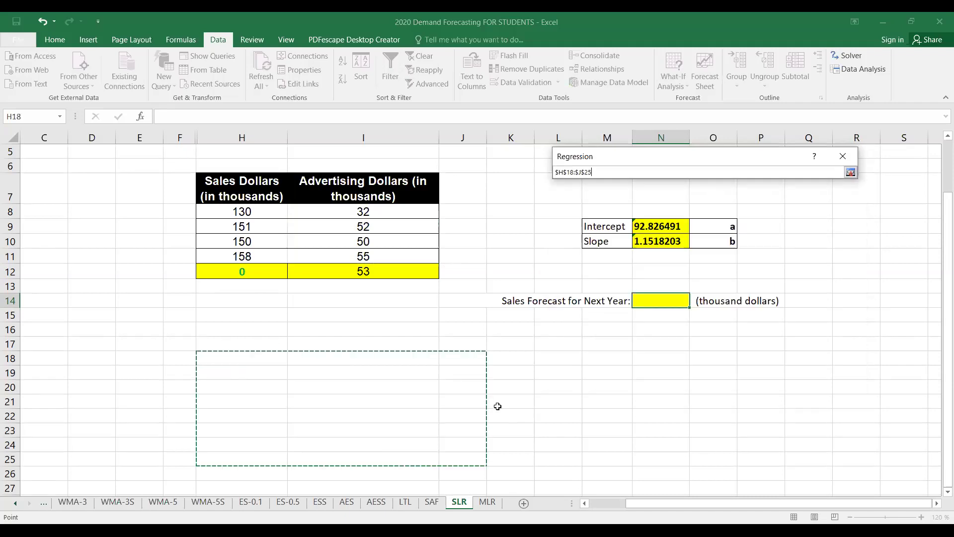
key("Return")
left_click(825, 178)
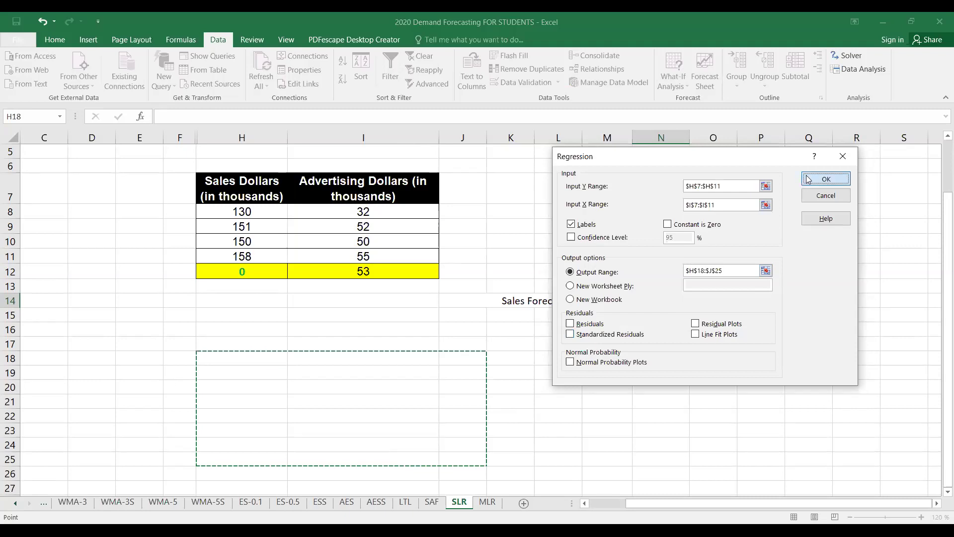
Check the intercept and slope coefficients in the regression output and autofit column H to show the full row labels
scroll(585, 379, "down", 3)
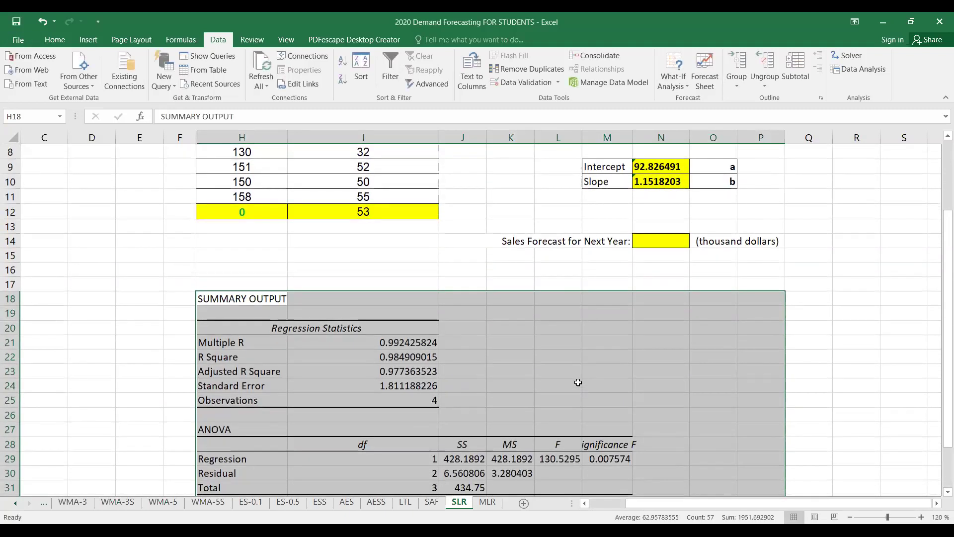
scroll(578, 382, "down", 2)
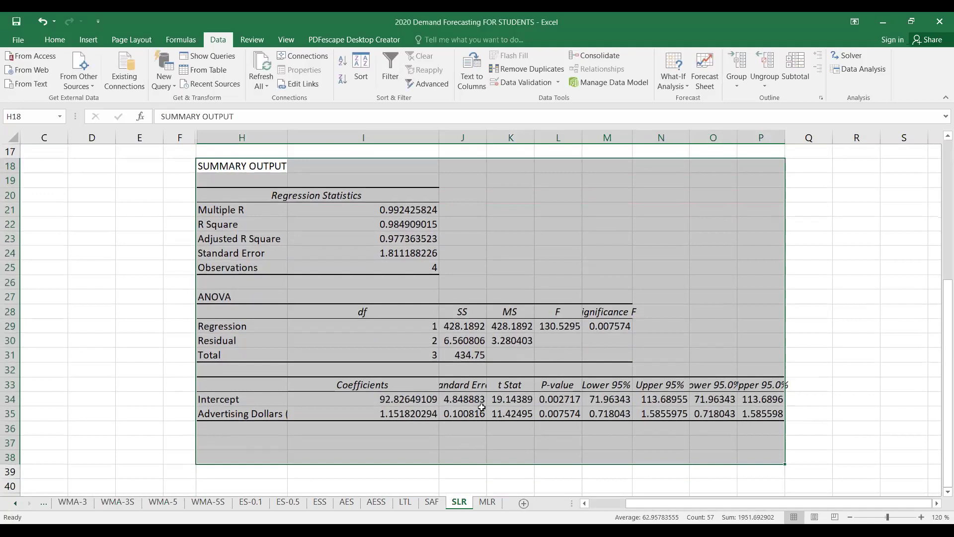
left_click(390, 403)
left_click(387, 410)
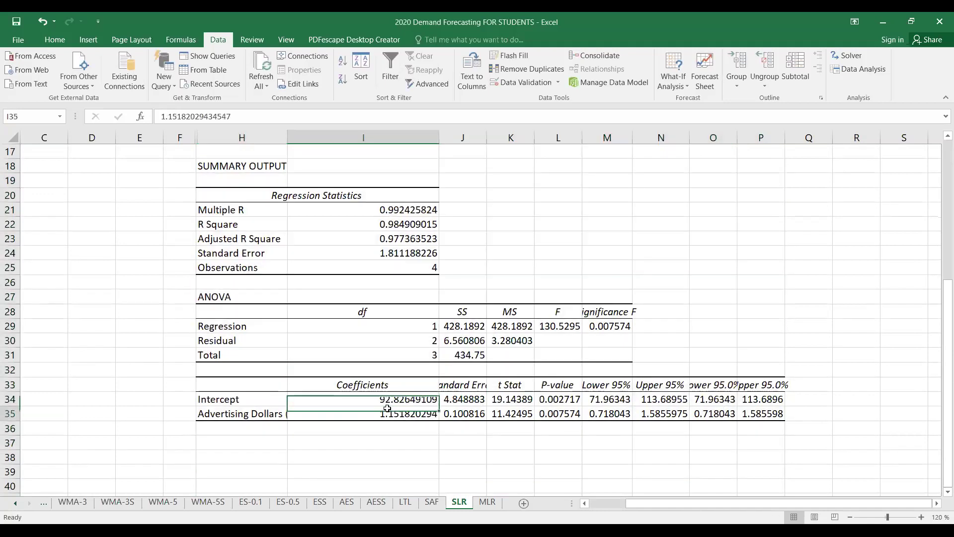
double_click(287, 137)
Calculate next year's sales forecast in N14 from the regression coefficients with the formula =I34+I35*I12
scroll(456, 365, "up", 1)
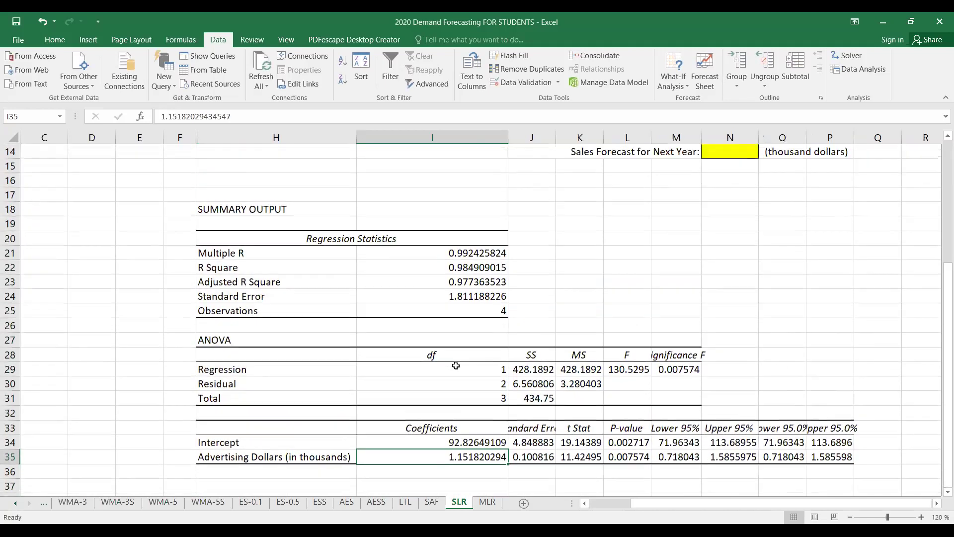
left_click(722, 157)
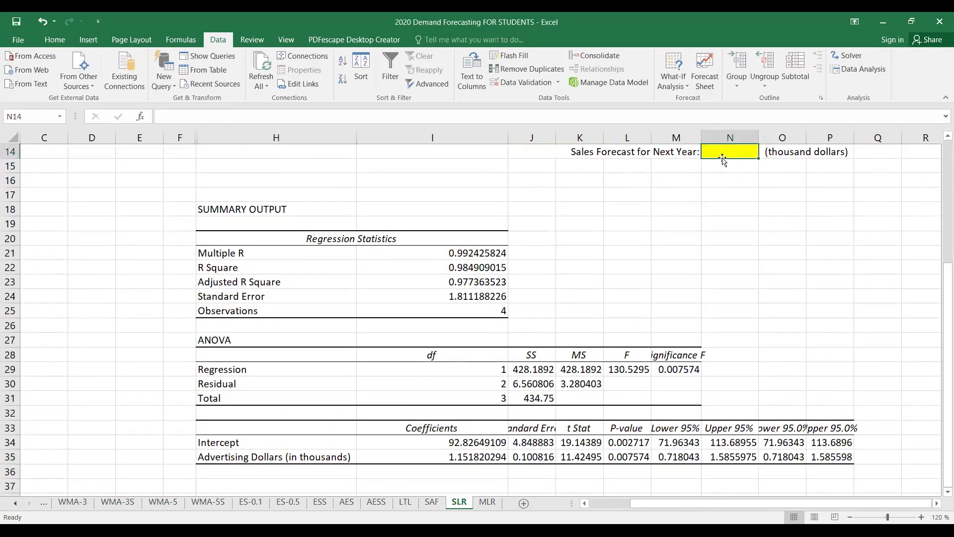
type("=")
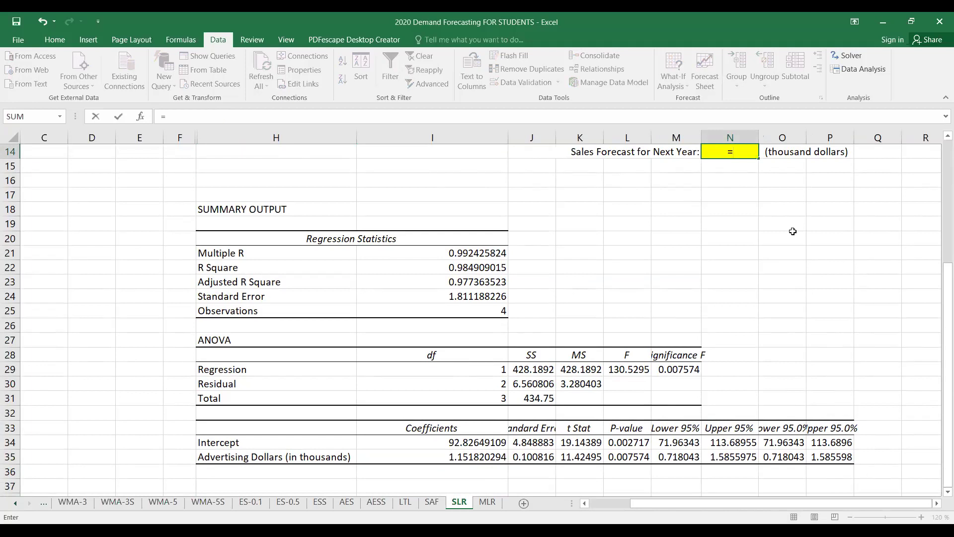
left_click(492, 444)
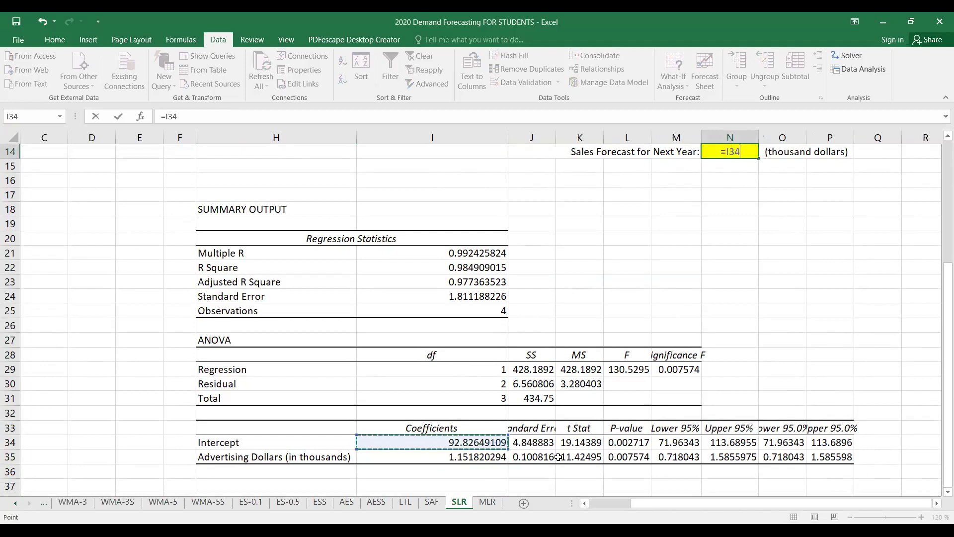
type("+")
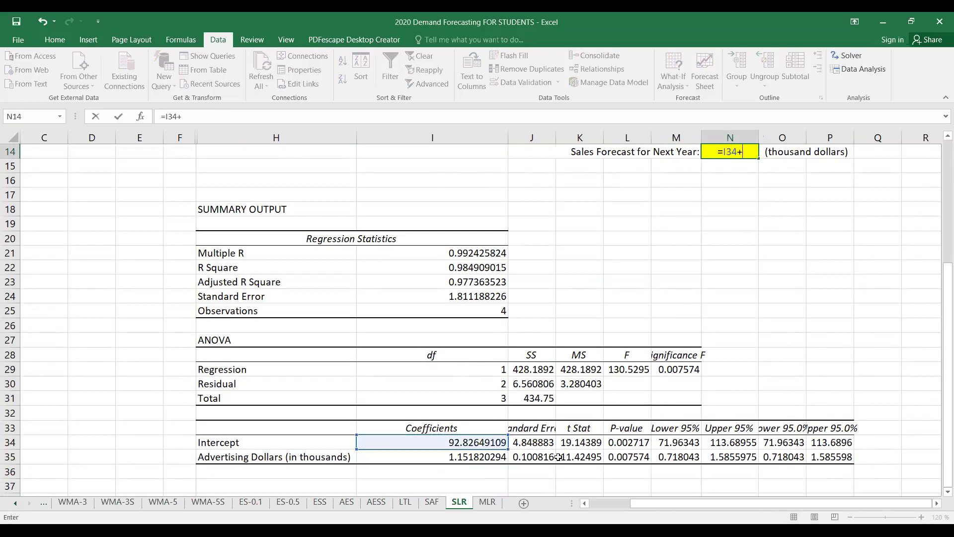
left_click(455, 457)
type("*")
scroll(454, 454, "up", 1)
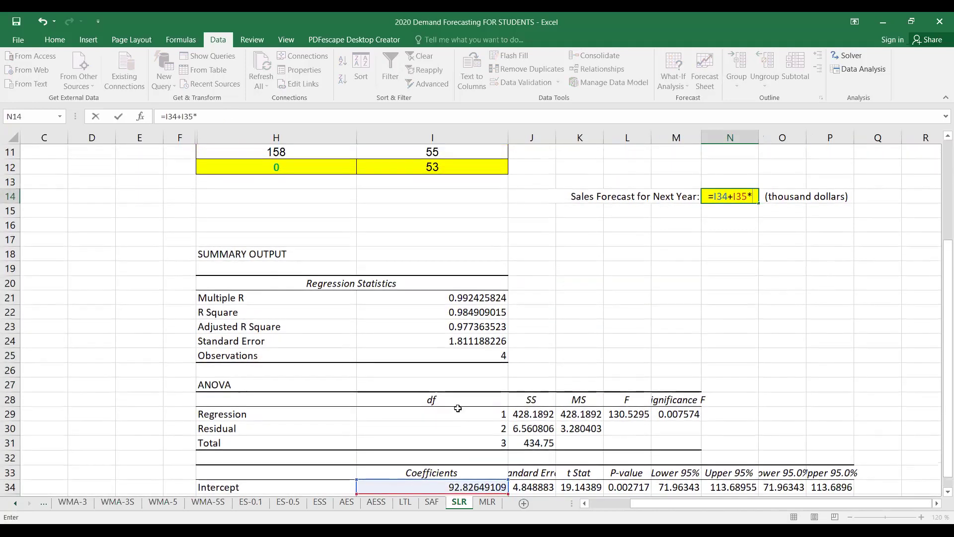
left_click(412, 165)
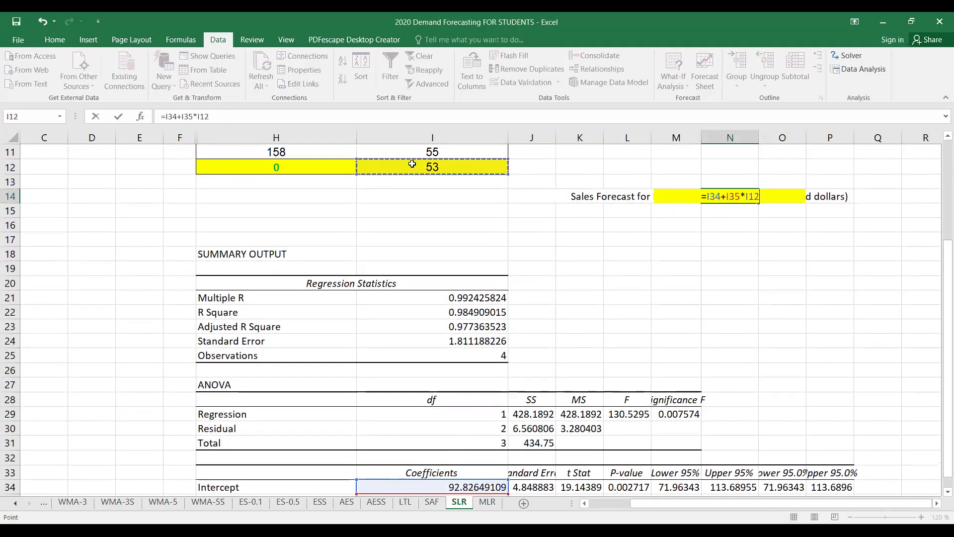
key("Return")
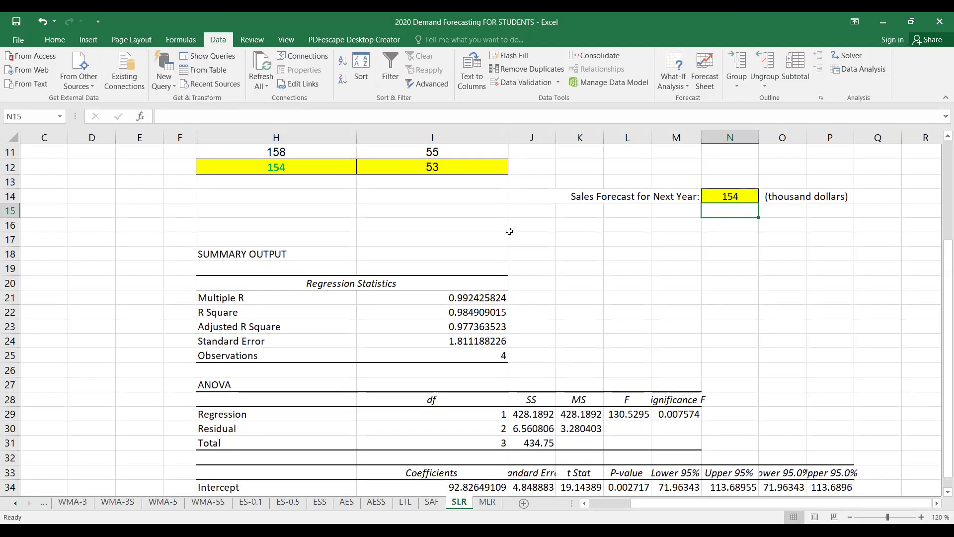
Highlight the R Square value in I22 of the regression output with yellow fill
scroll(509, 231, "up", 2)
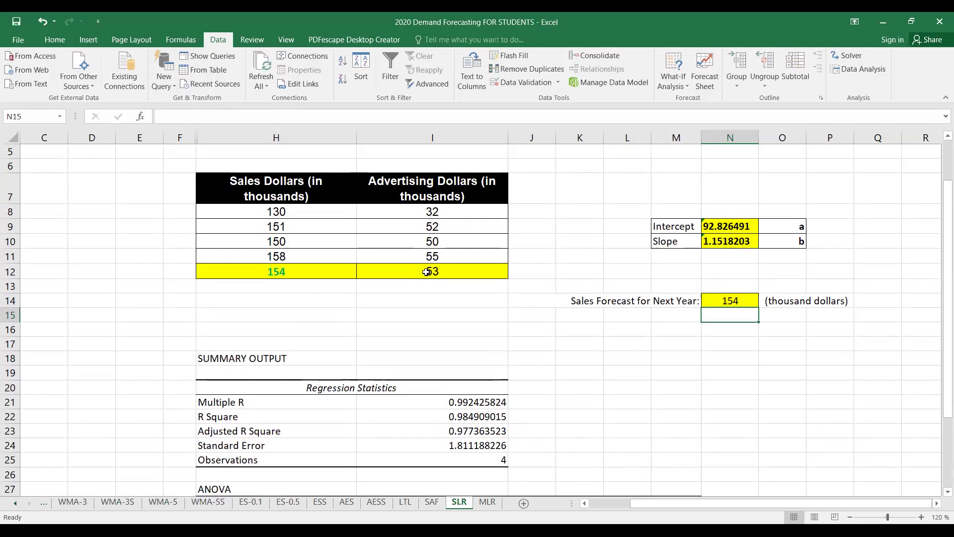
scroll(426, 271, "down", 1)
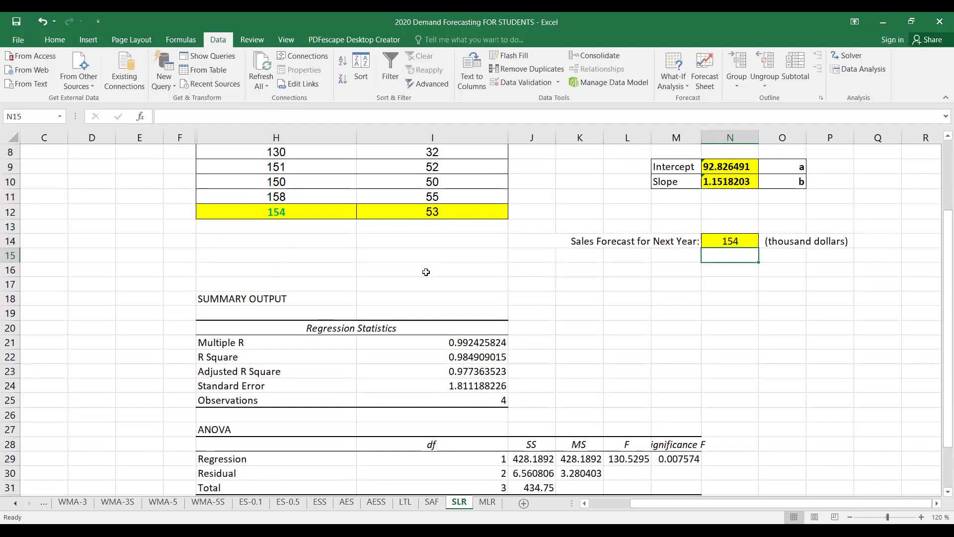
scroll(426, 272, "down", 2)
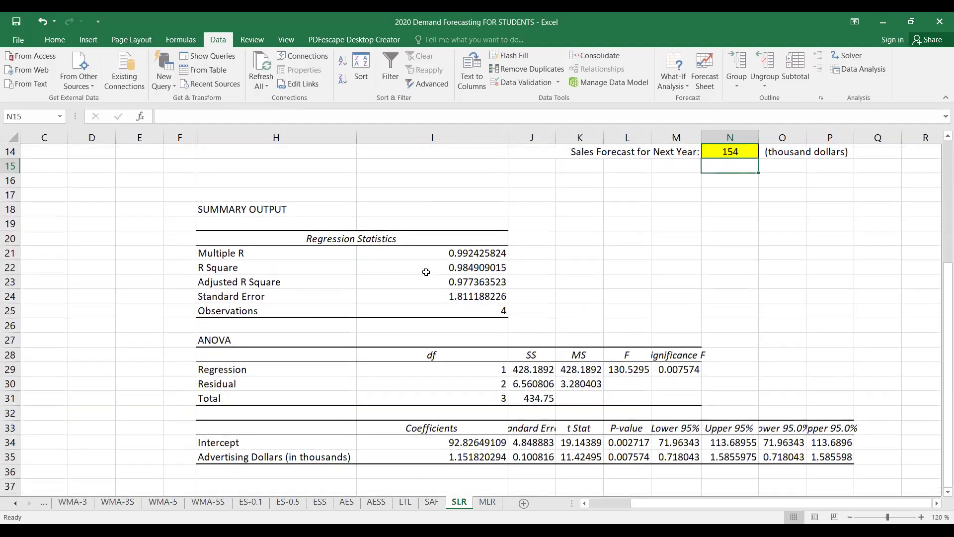
left_click(440, 267)
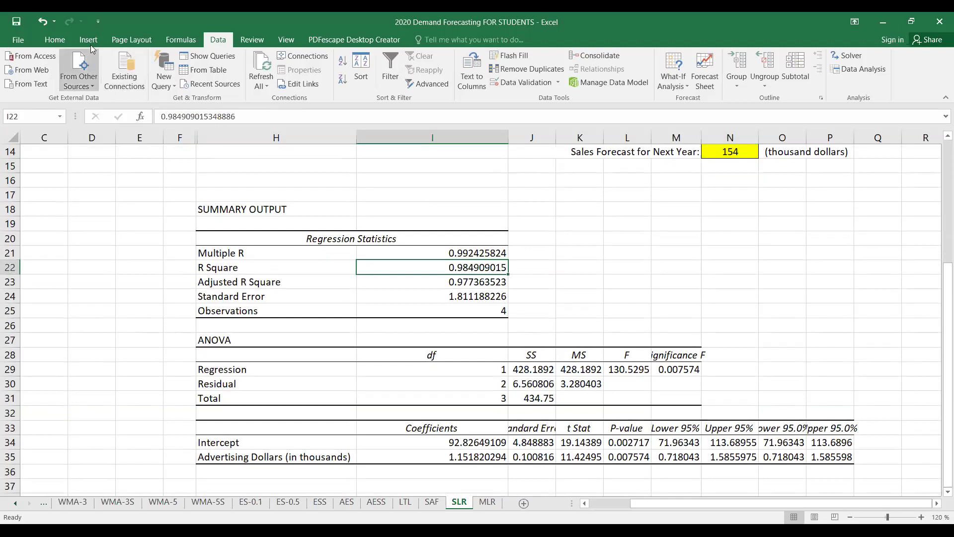
left_click(55, 40)
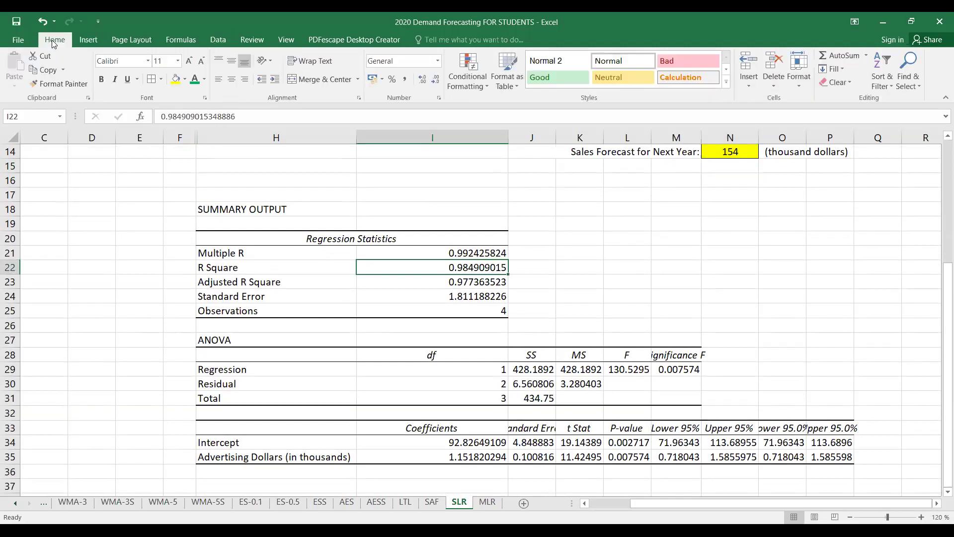
left_click(176, 80)
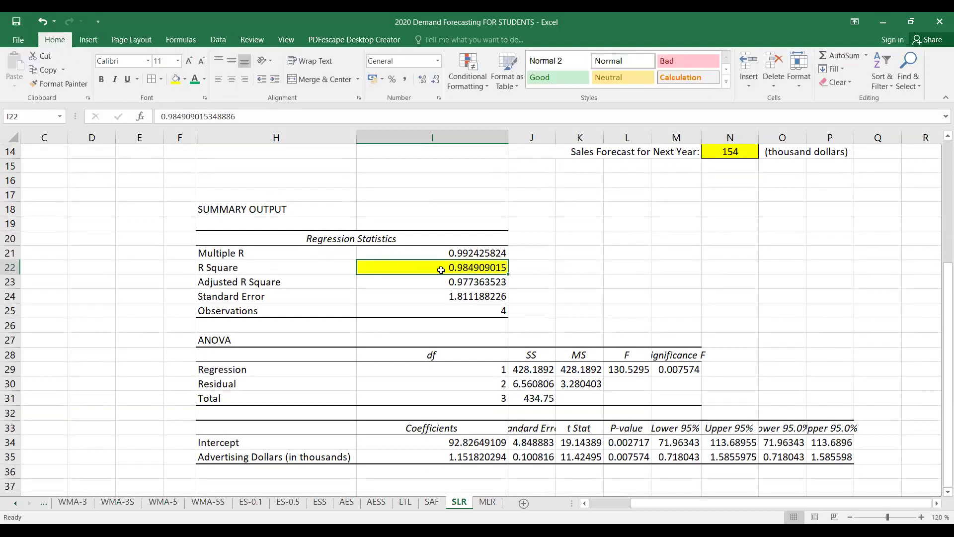
Autofit column M and highlight the Significance F value in M29 and the F value in L29 with yellow fill
scroll(441, 270, "up", 1)
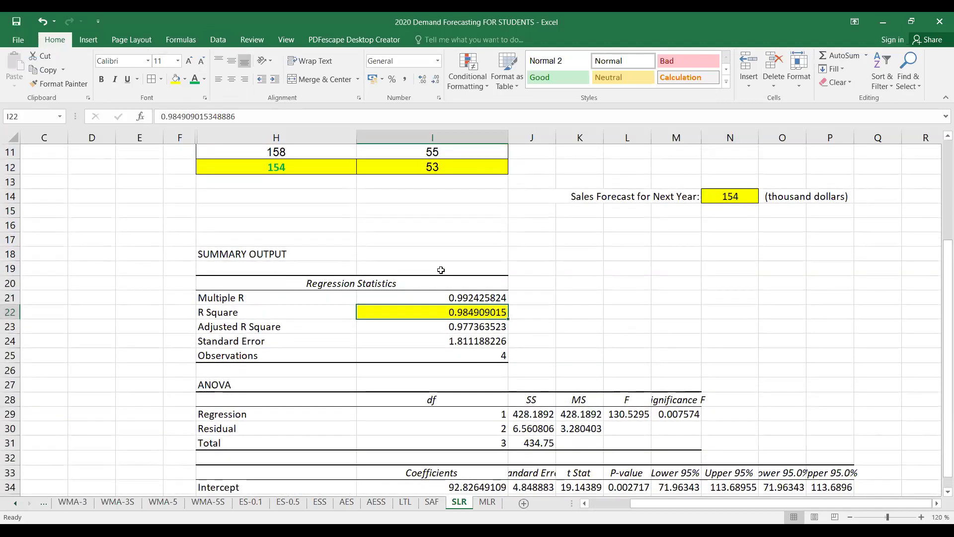
scroll(441, 269, "up", 1)
scroll(441, 270, "up", 1)
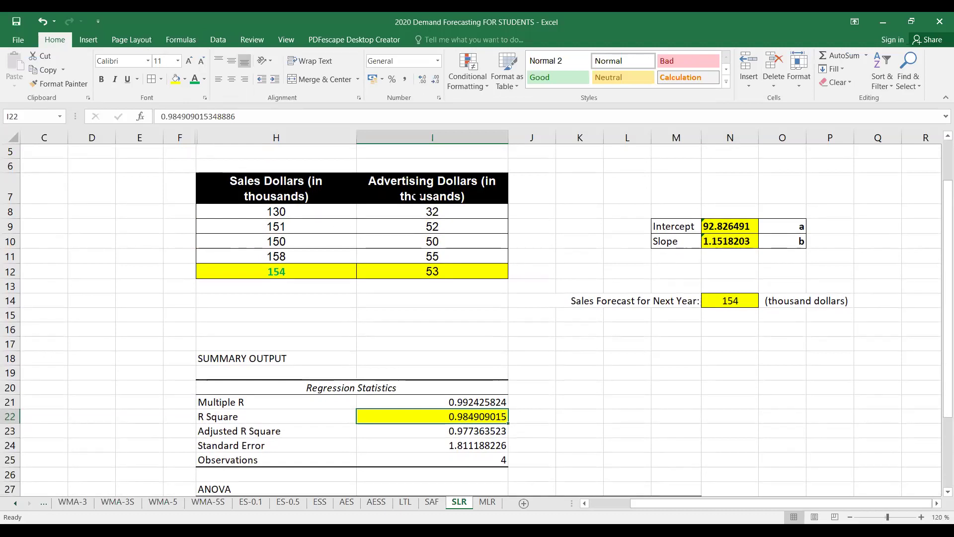
scroll(419, 197, "down", 2)
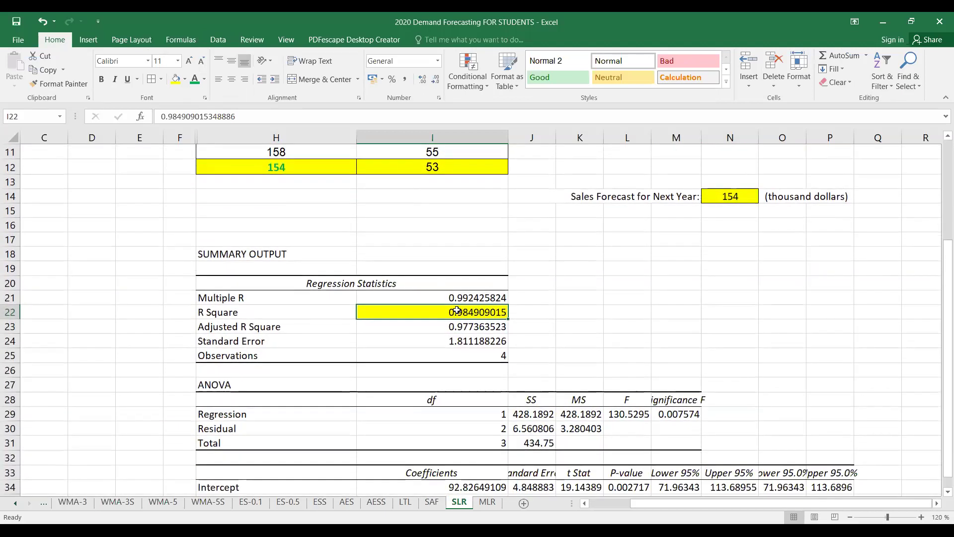
scroll(456, 310, "down", 1)
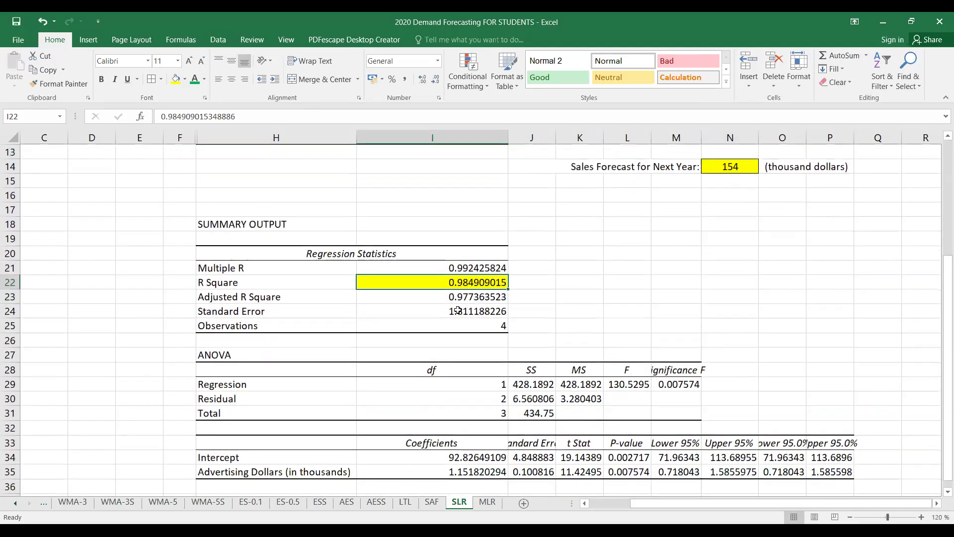
left_click(691, 369)
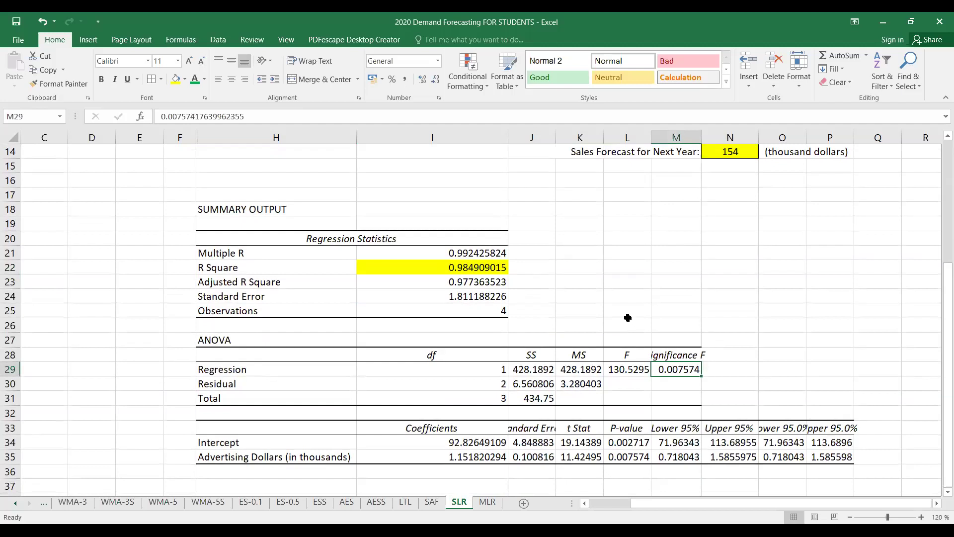
double_click(703, 132)
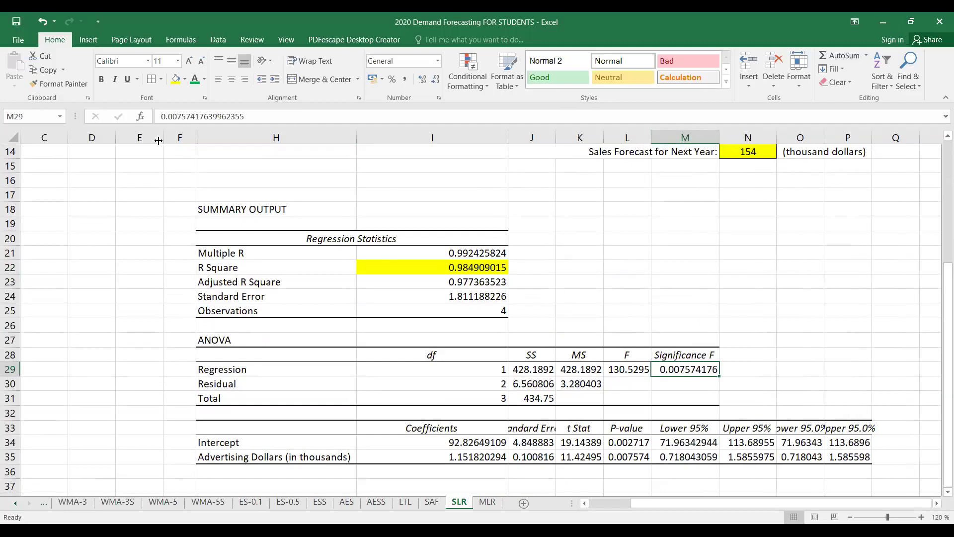
left_click(176, 79)
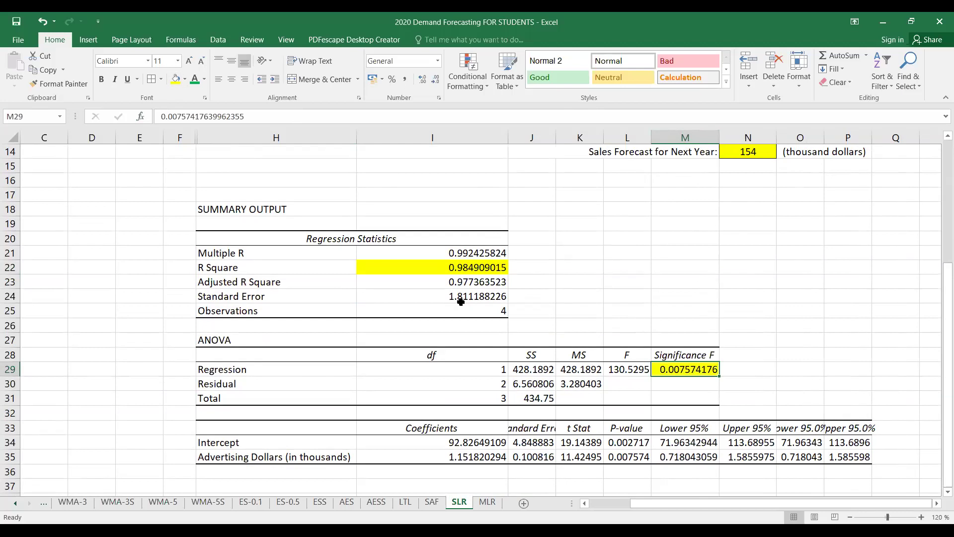
left_click(624, 370)
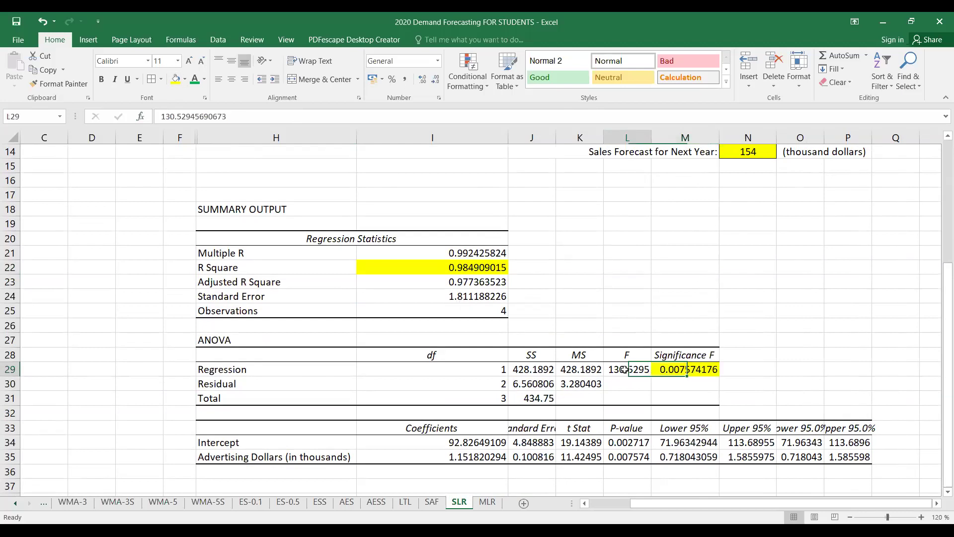
left_click(176, 79)
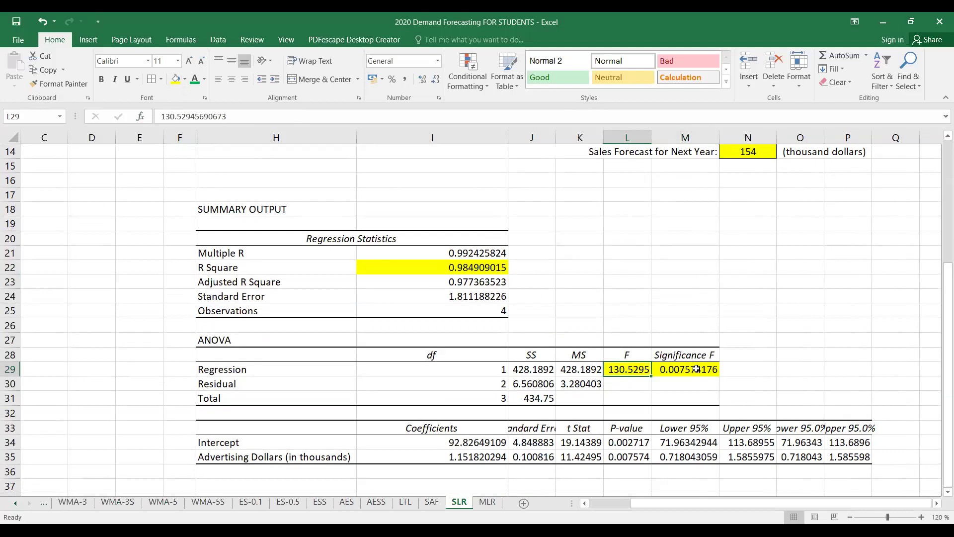
Go back to the data table and select next year's advertising amount in I12
scroll(696, 369, "down", 1)
scroll(694, 366, "up", 6)
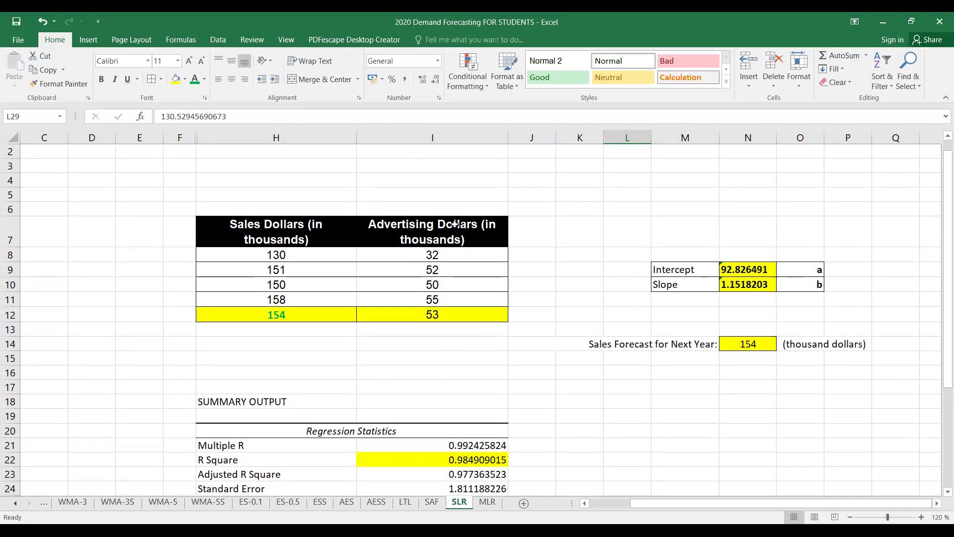
left_click(448, 313)
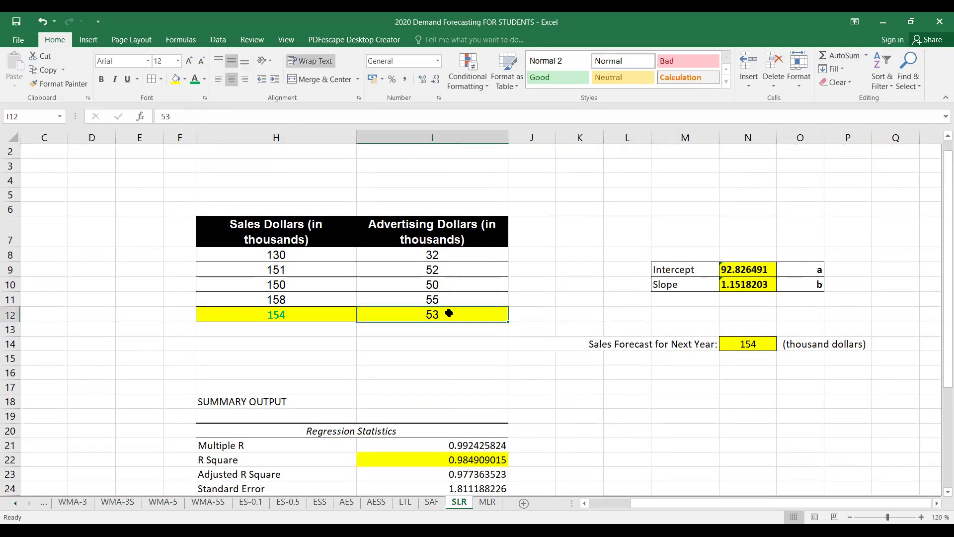